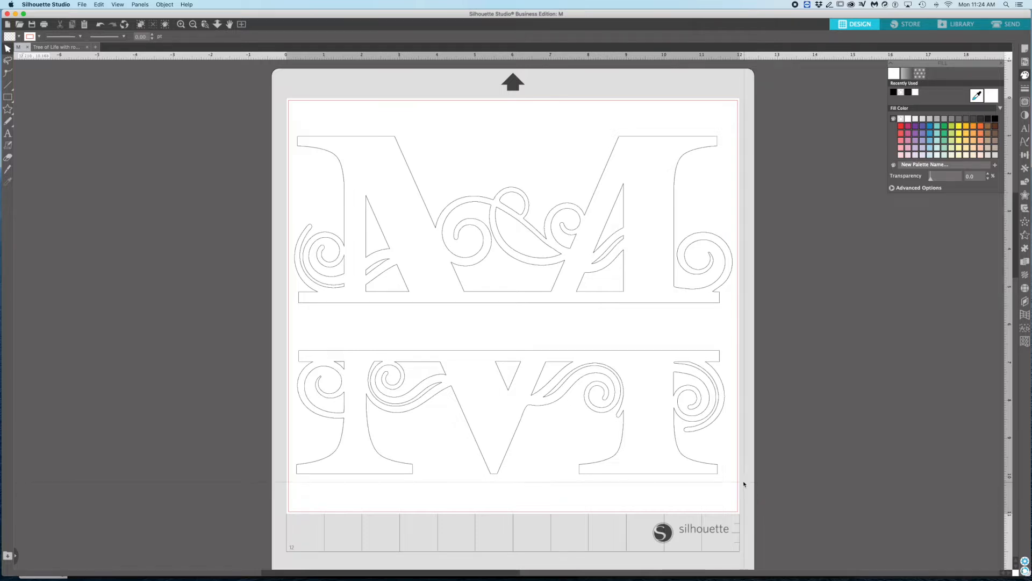
- Add the family's surname in capital letters as text in the gap between the two halves of the letter M
{"action": "left_click", "coordinate": [8, 133]}
{"action": "left_click", "coordinate": [370, 330]}
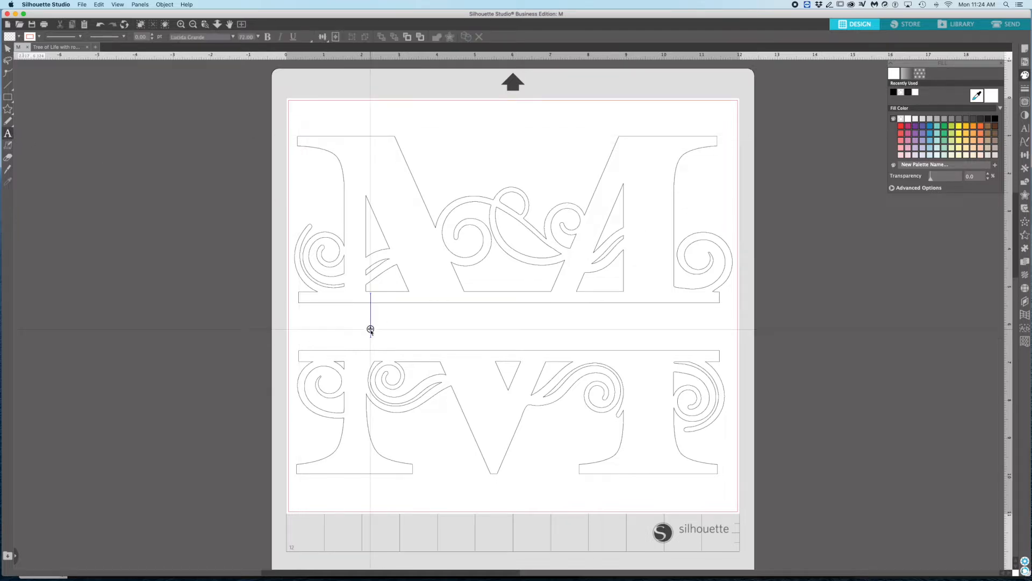
{"action": "type", "text": "MCKE"}
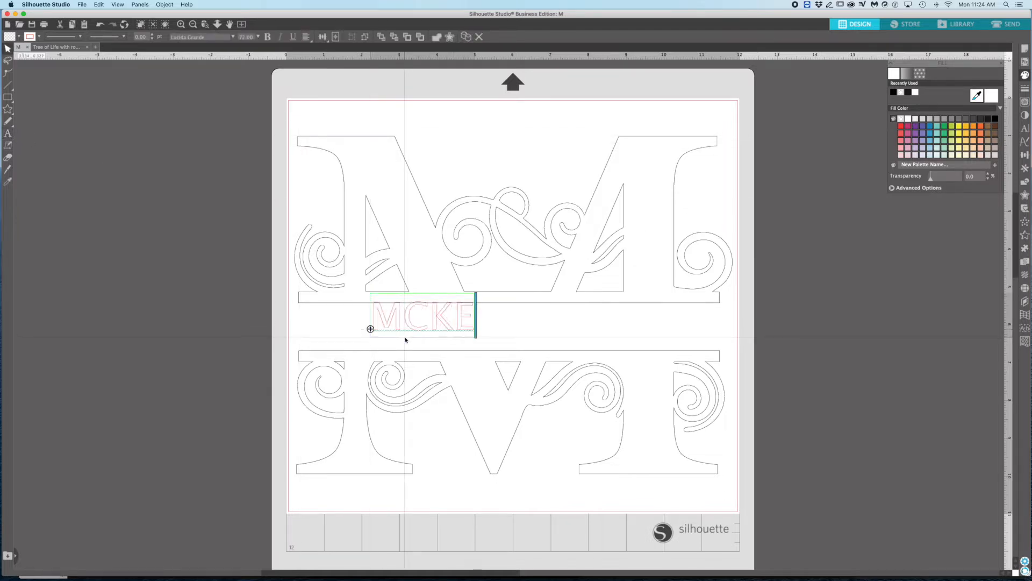
{"action": "type", "text": "NNEY"}
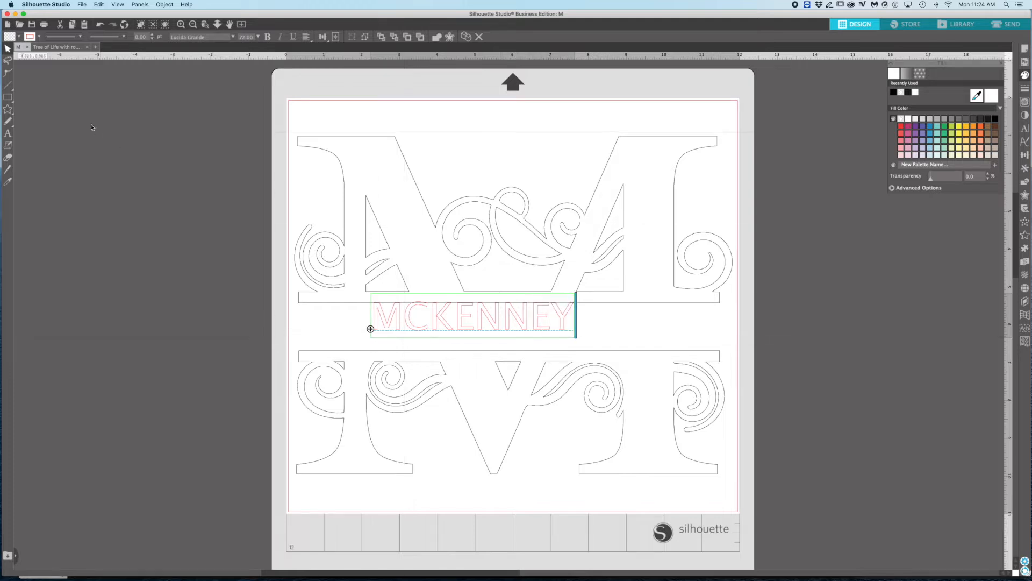
{"action": "left_click", "coordinate": [8, 50]}
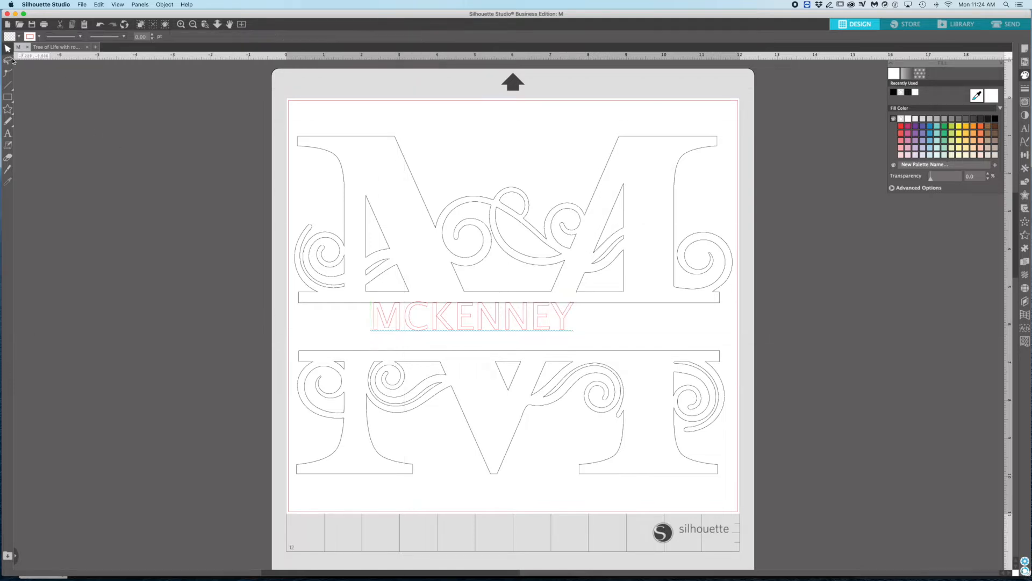
- Move the surname towards the start of the gap and enlarge it proportionally to fill the space between the two bars
{"action": "left_click", "coordinate": [420, 327]}
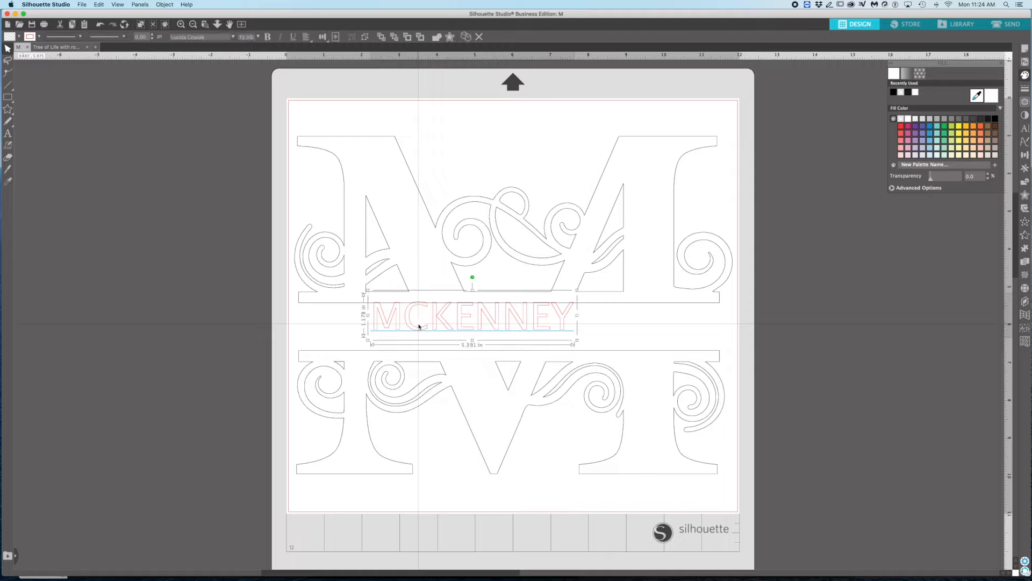
{"action": "left_click_drag", "start_coordinate": [422, 329], "coordinate": [363, 327]}
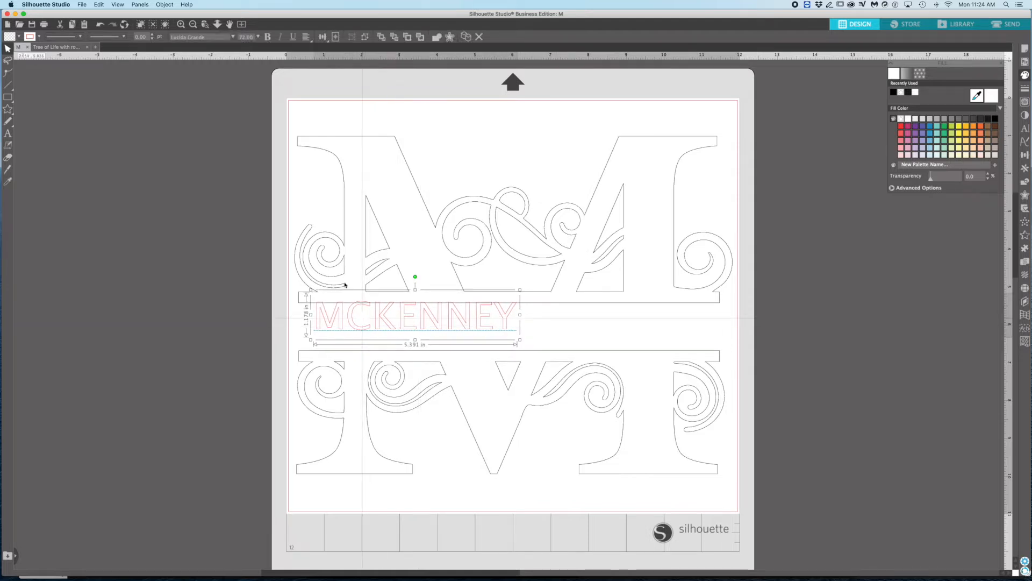
{"action": "left_click_drag", "start_coordinate": [520, 339], "coordinate": [660, 342]}
- Make the surname bold and set its font to Times
{"action": "left_click", "coordinate": [194, 36]}
{"action": "type", "text": "times"}
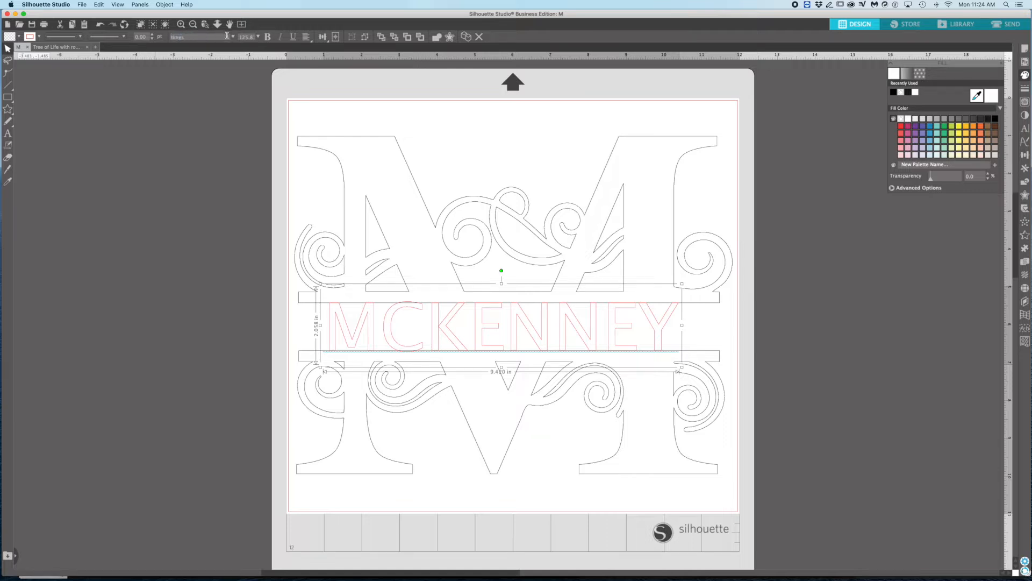
{"action": "key", "text": "Return"}
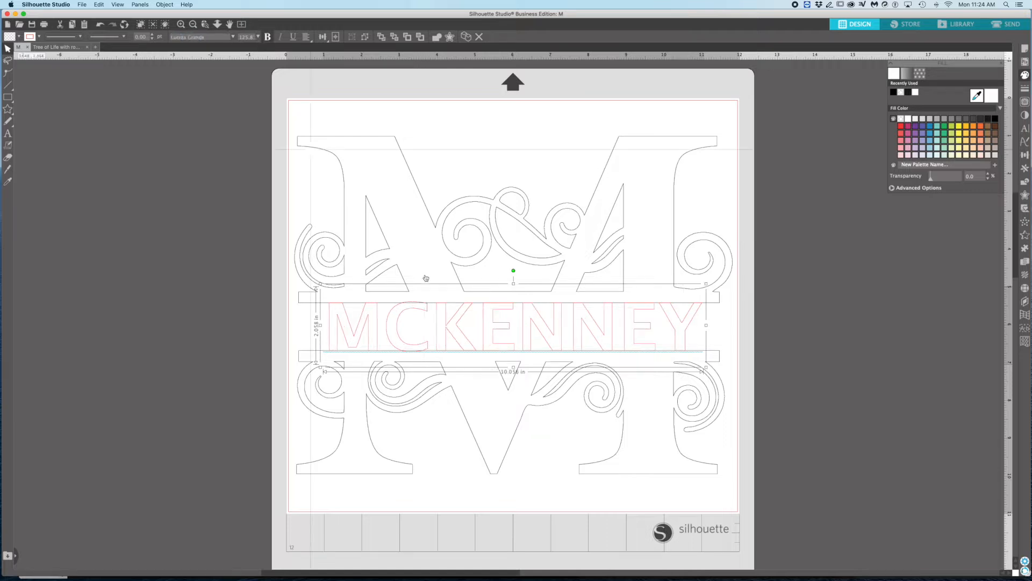
{"action": "left_click", "coordinate": [209, 37]}
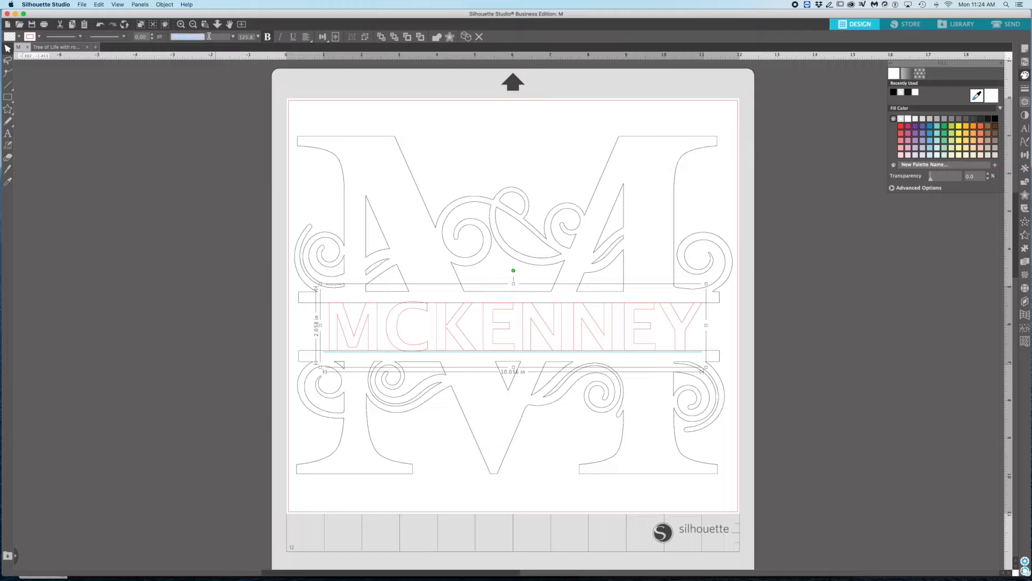
{"action": "type", "text": "times"}
{"action": "key", "text": "Return"}
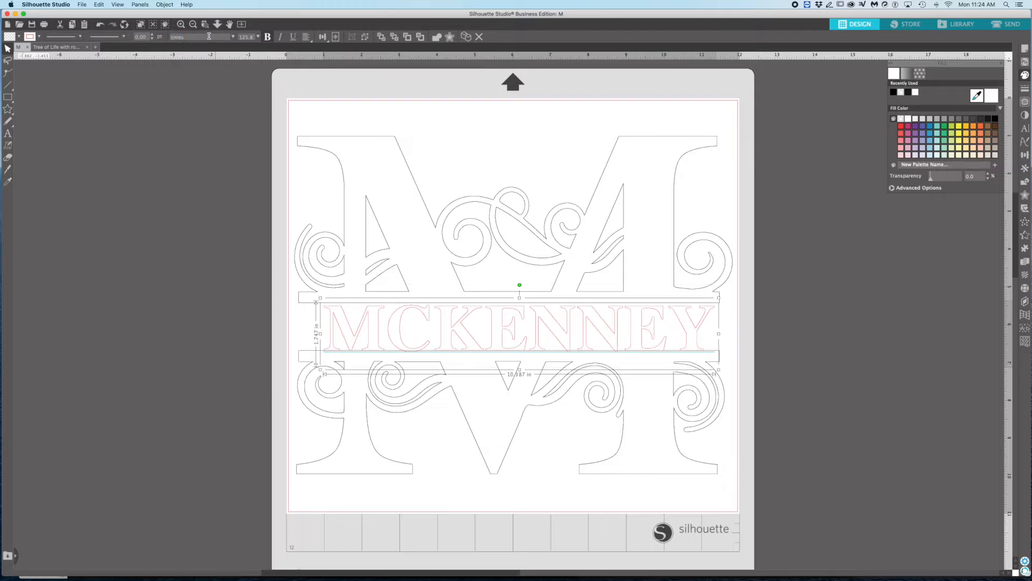
- Reposition the surname slightly left and up so the tops of its letters overlap the upper bar
{"action": "left_click_drag", "start_coordinate": [586, 330], "coordinate": [577, 325]}
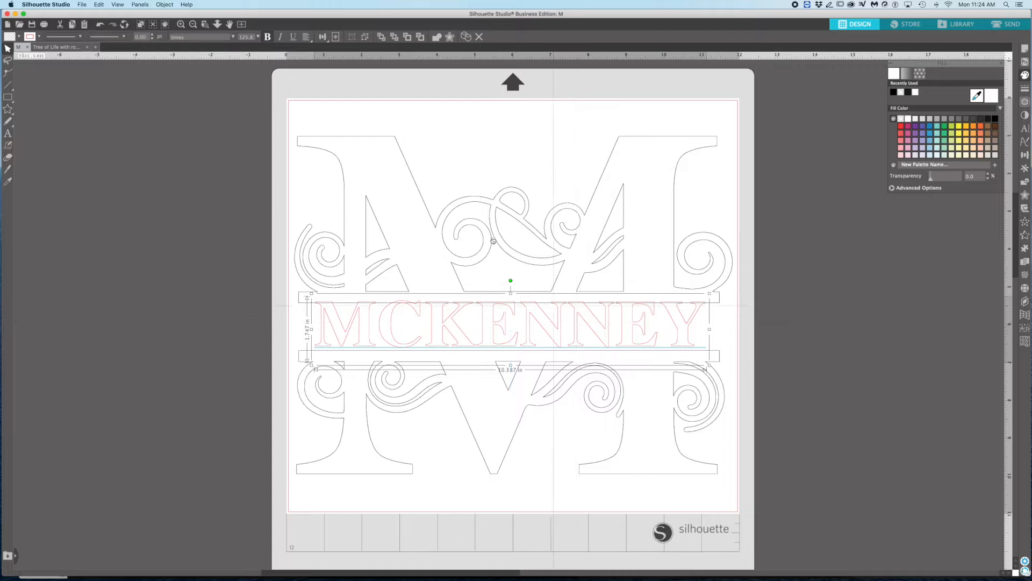
{"action": "left_click", "coordinate": [180, 25]}
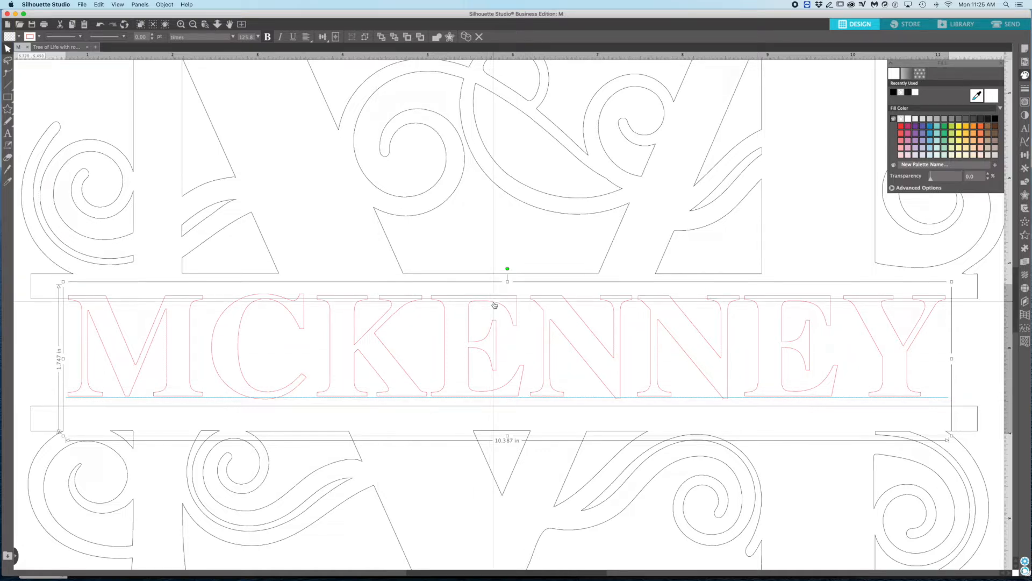
{"action": "left_click_drag", "start_coordinate": [500, 305], "coordinate": [503, 301]}
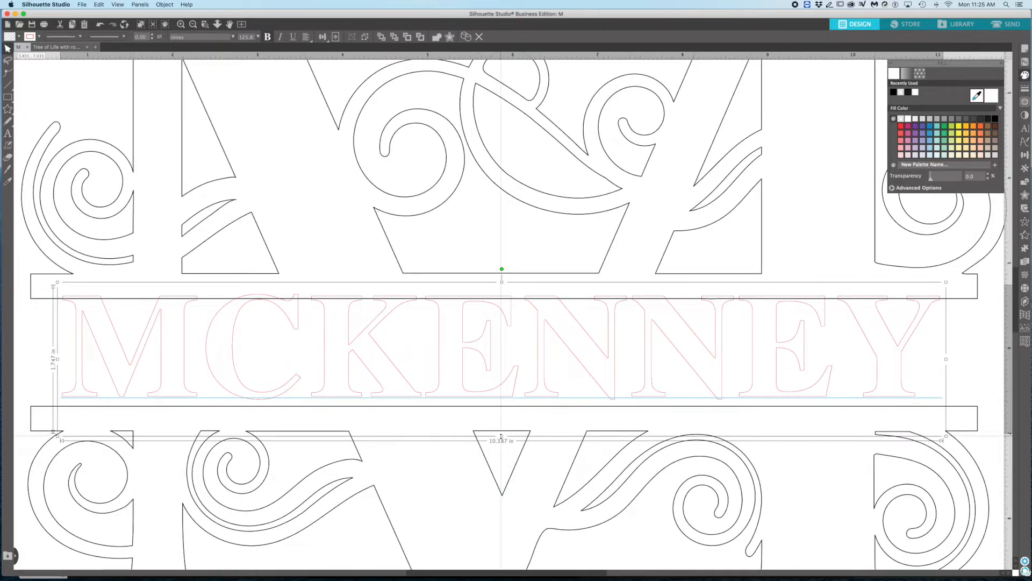
- Stretch the surname vertically to about 2 in so its letters overlap both the upper and lower bars
{"action": "left_click_drag", "start_coordinate": [501, 437], "coordinate": [501, 456]}
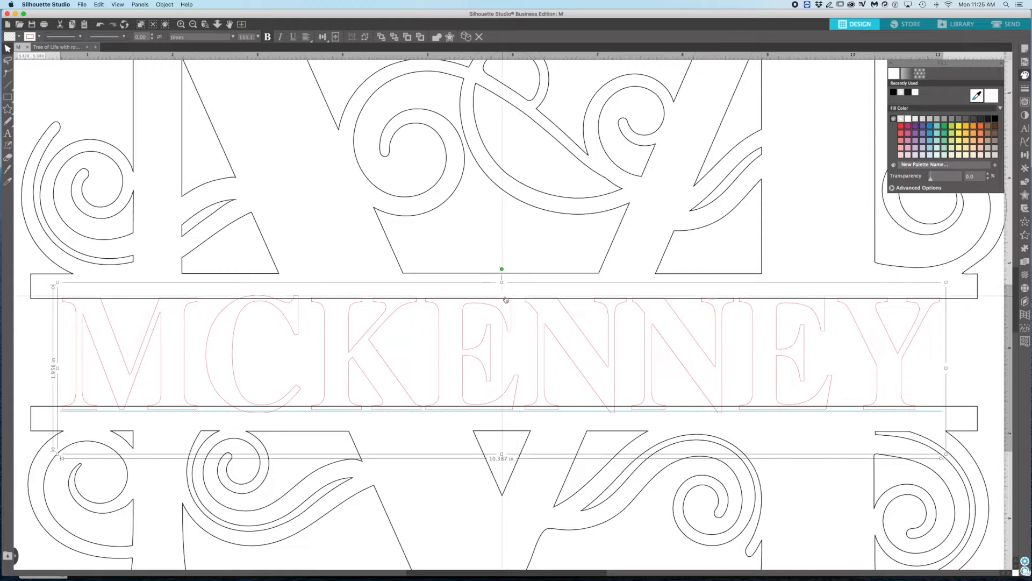
{"action": "left_click_drag", "start_coordinate": [503, 282], "coordinate": [502, 280]}
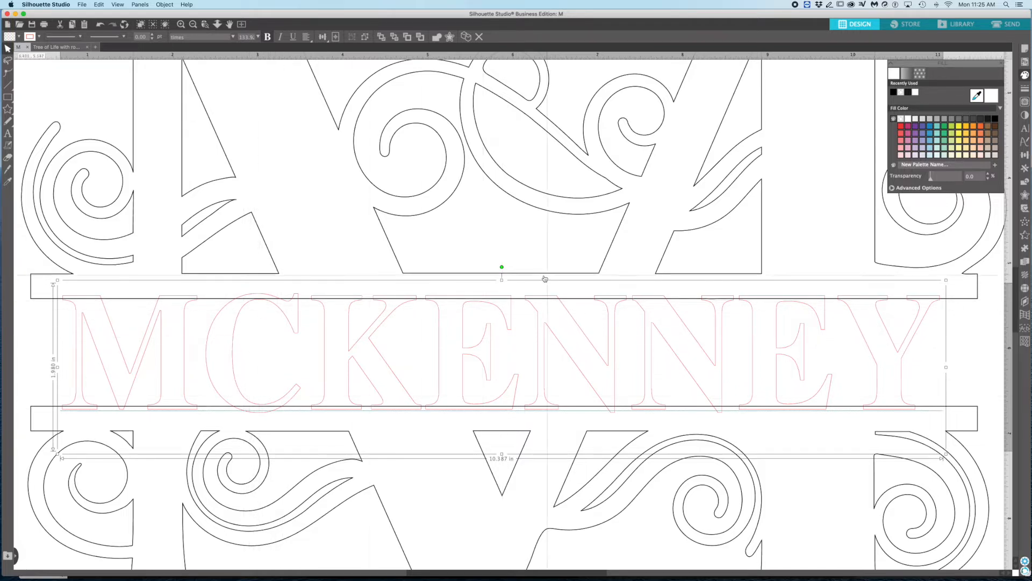
{"action": "left_click_drag", "start_coordinate": [502, 280], "coordinate": [503, 277]}
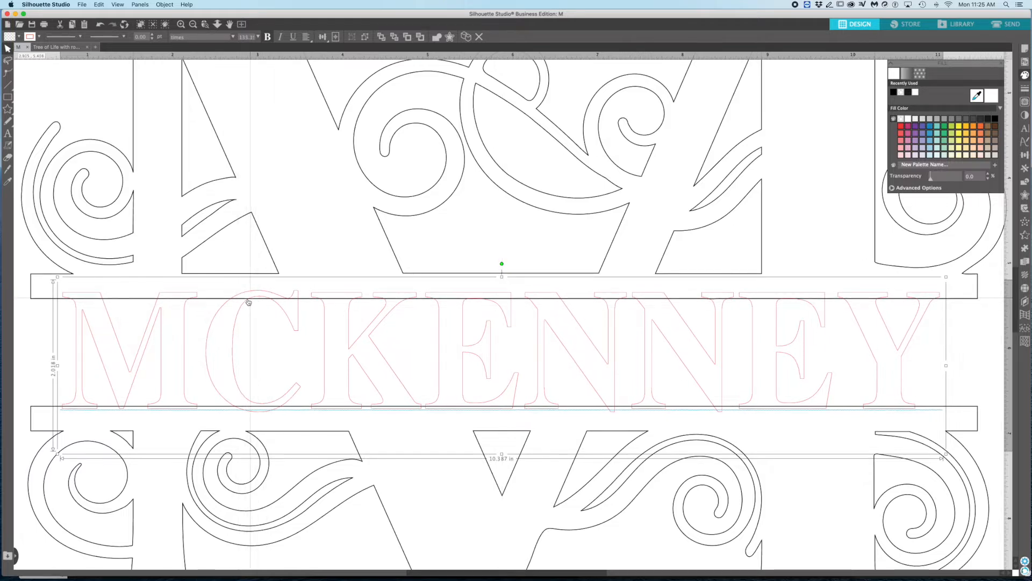
{"action": "left_click_drag", "start_coordinate": [502, 277], "coordinate": [502, 282]}
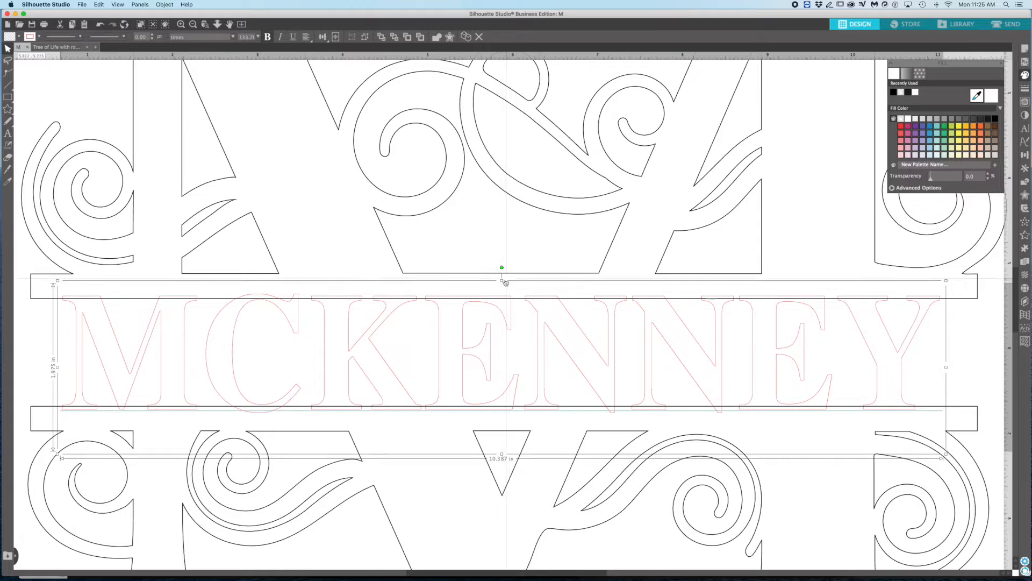
- Convert the surname text to a path and ungroup it into individual letters
{"action": "left_click", "coordinate": [192, 25]}
{"action": "left_click", "coordinate": [192, 25]}
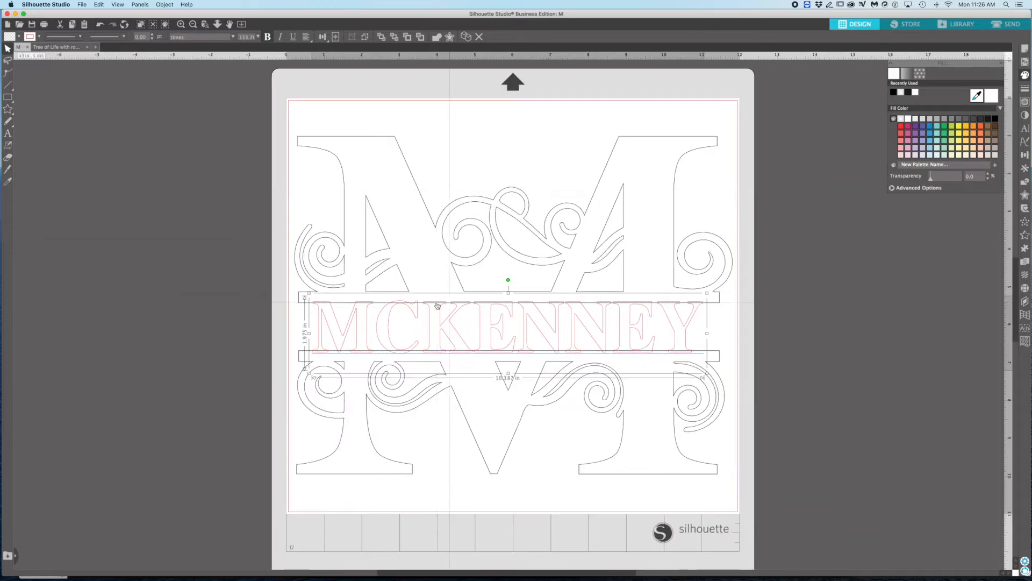
{"action": "left_click", "coordinate": [171, 5]}
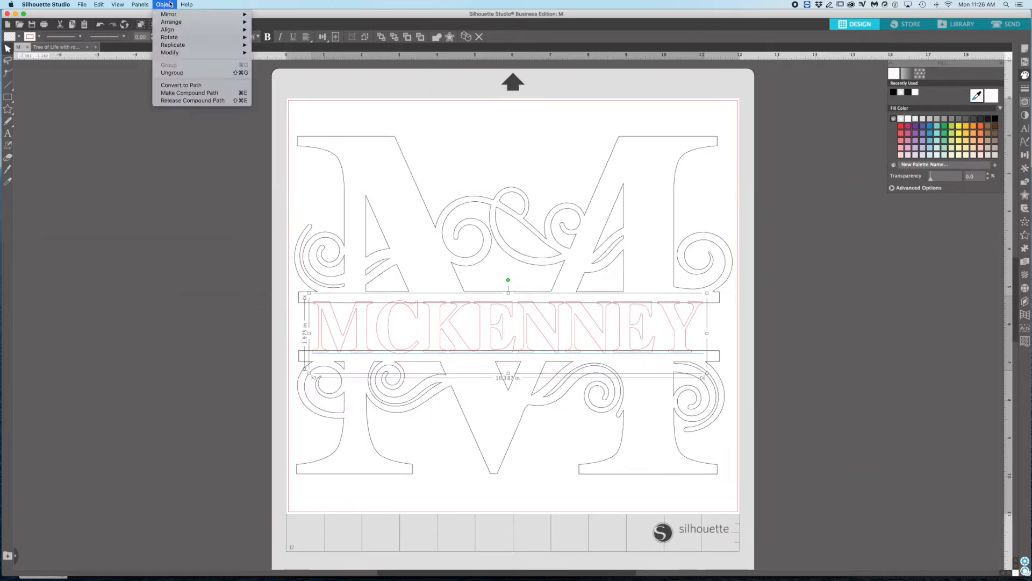
{"action": "left_click", "coordinate": [185, 84]}
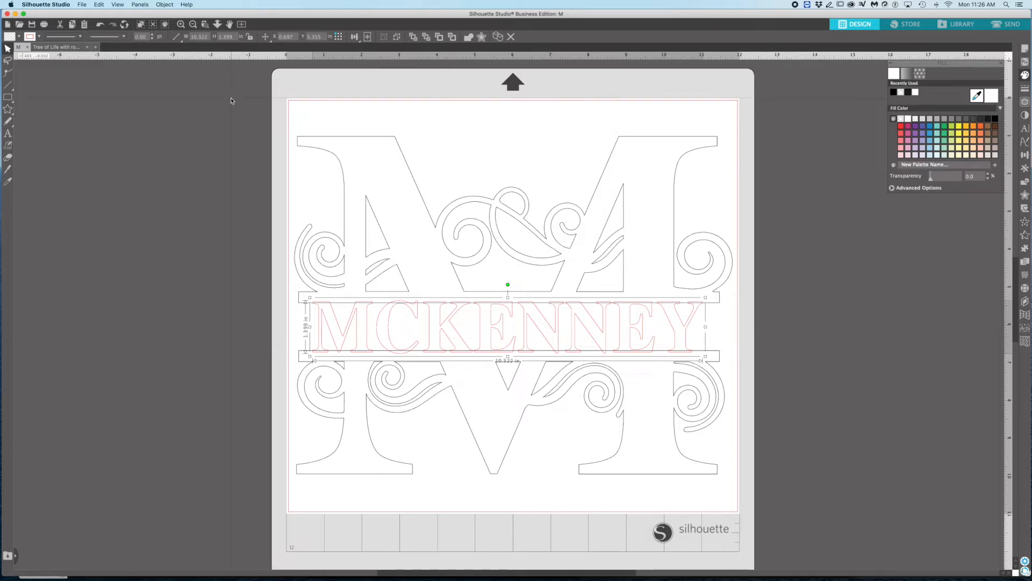
{"action": "left_click", "coordinate": [163, 5]}
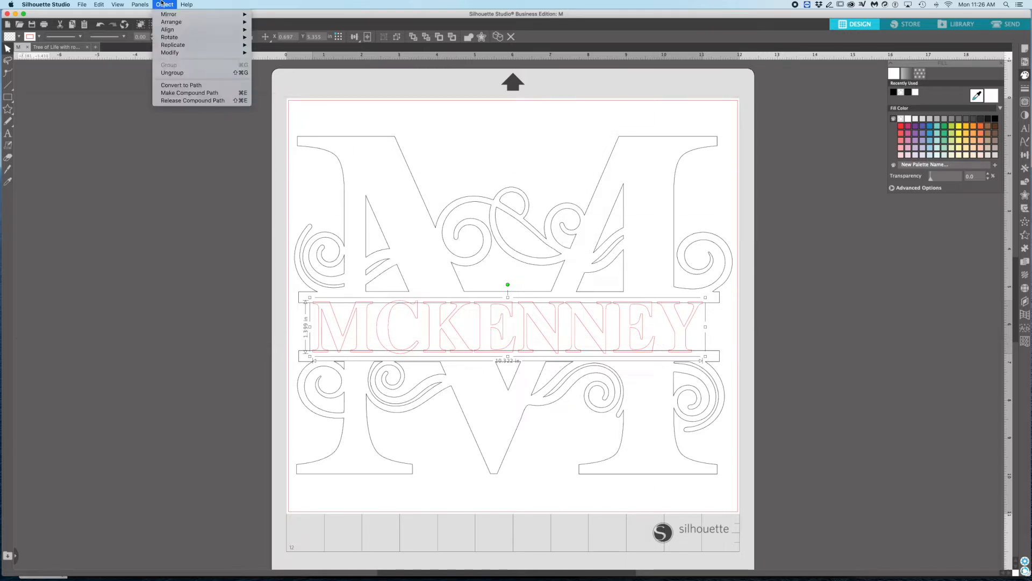
{"action": "left_click", "coordinate": [186, 73]}
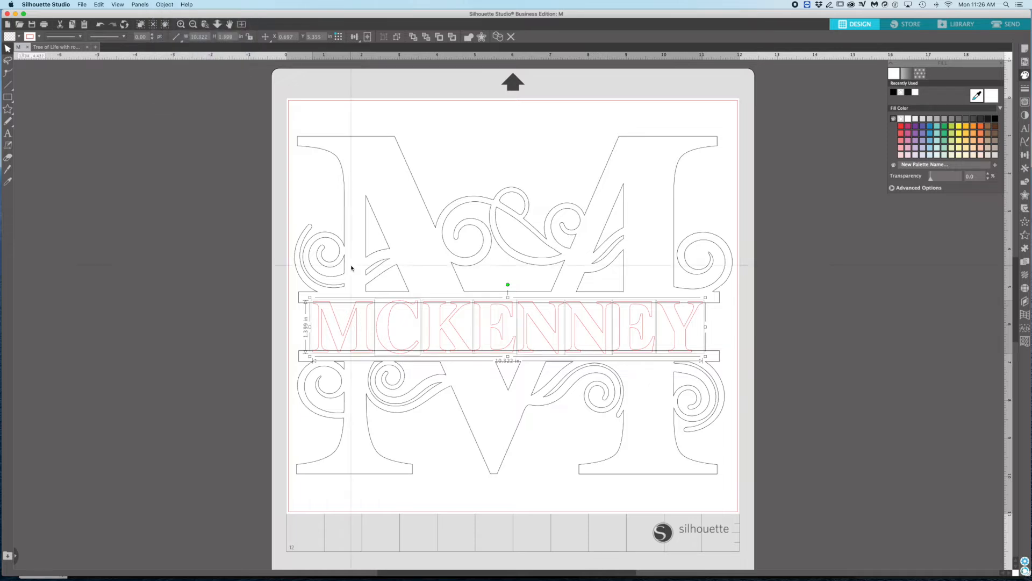
- Reduce the height of the letter C slightly at its top and bottom edges to about 1.37 in
{"action": "left_click", "coordinate": [392, 323]}
{"action": "left_click_drag", "start_coordinate": [400, 299], "coordinate": [399, 300]}
{"action": "key", "text": "super+z"}
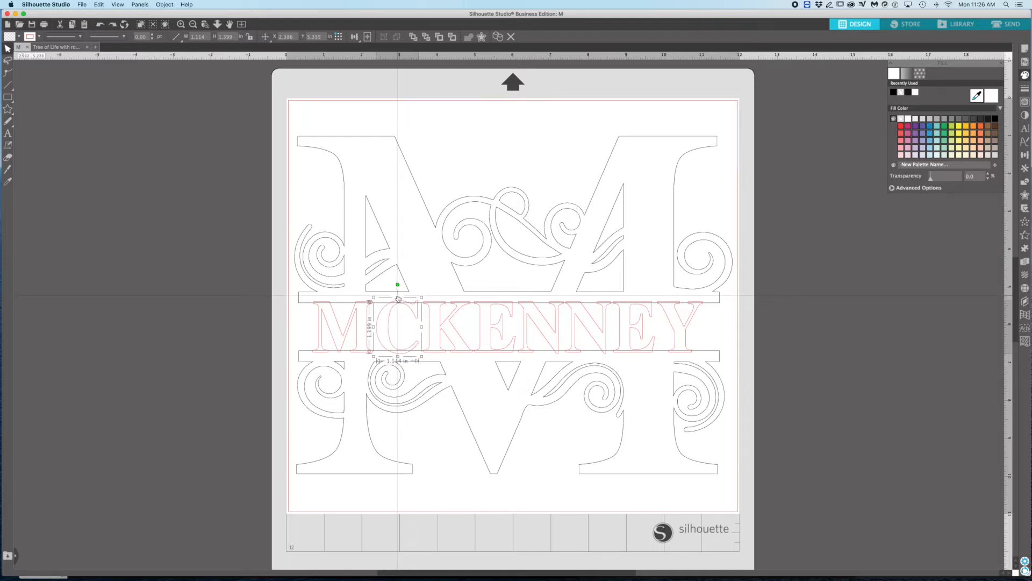
{"action": "left_click_drag", "start_coordinate": [398, 298], "coordinate": [397, 298]}
{"action": "left_click_drag", "start_coordinate": [396, 358], "coordinate": [399, 357]}
- Select all the shapes and weld the surname letters to both halves of the split M
{"action": "left_click", "coordinate": [99, 4]}
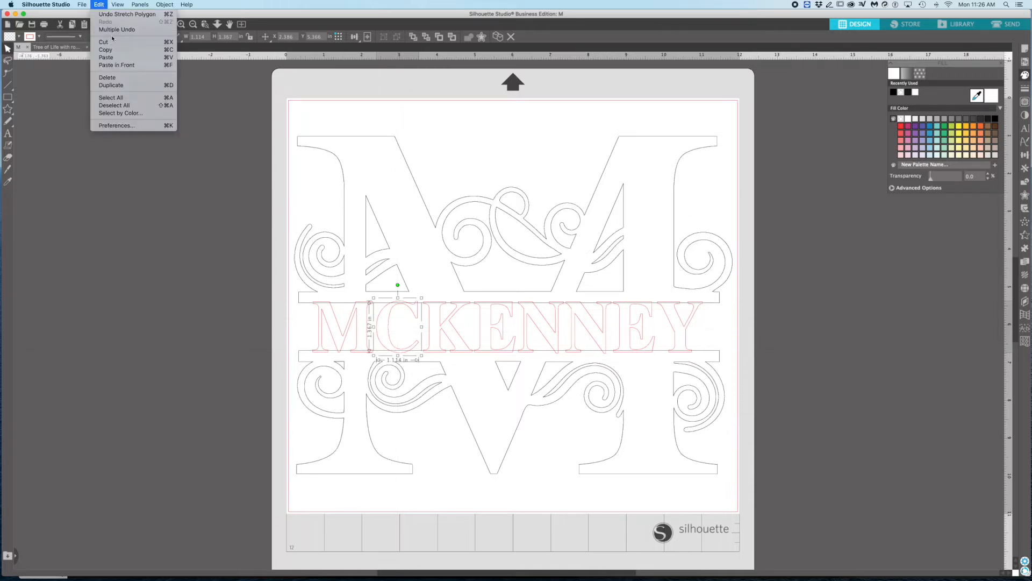
{"action": "left_click", "coordinate": [110, 98]}
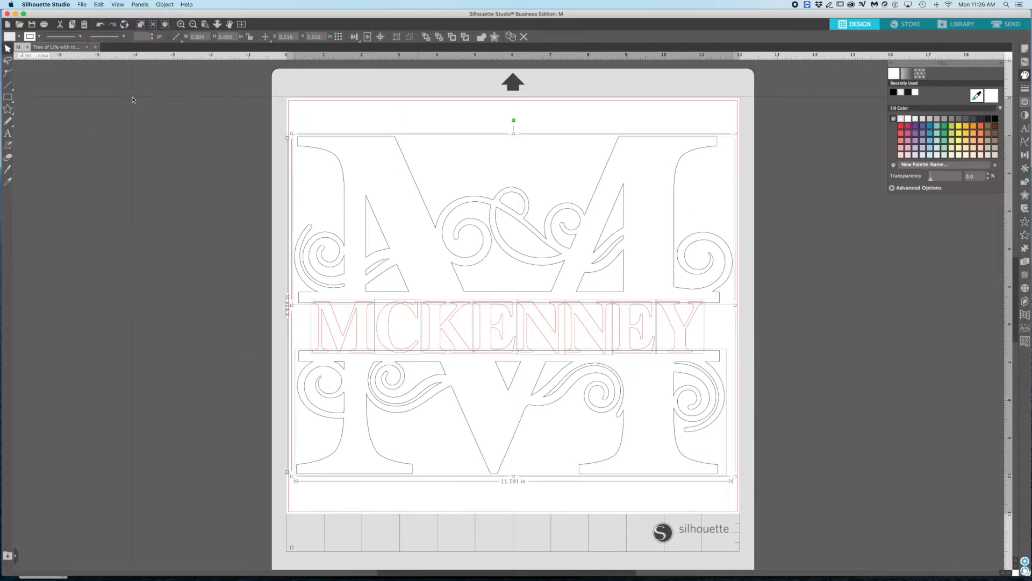
{"action": "left_click", "coordinate": [161, 5]}
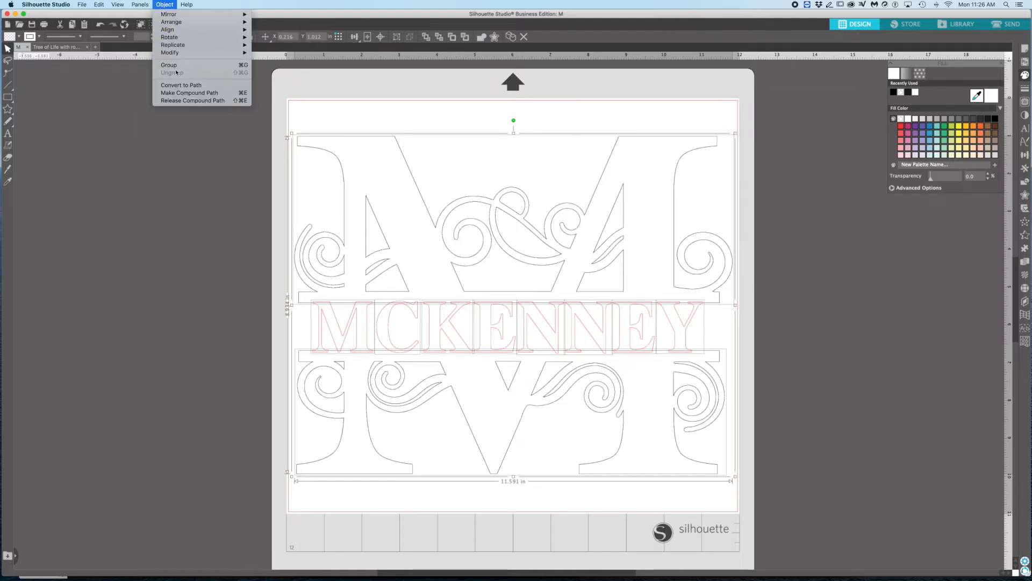
{"action": "mouse_move", "coordinate": [177, 53]}
{"action": "left_click", "coordinate": [267, 53]}
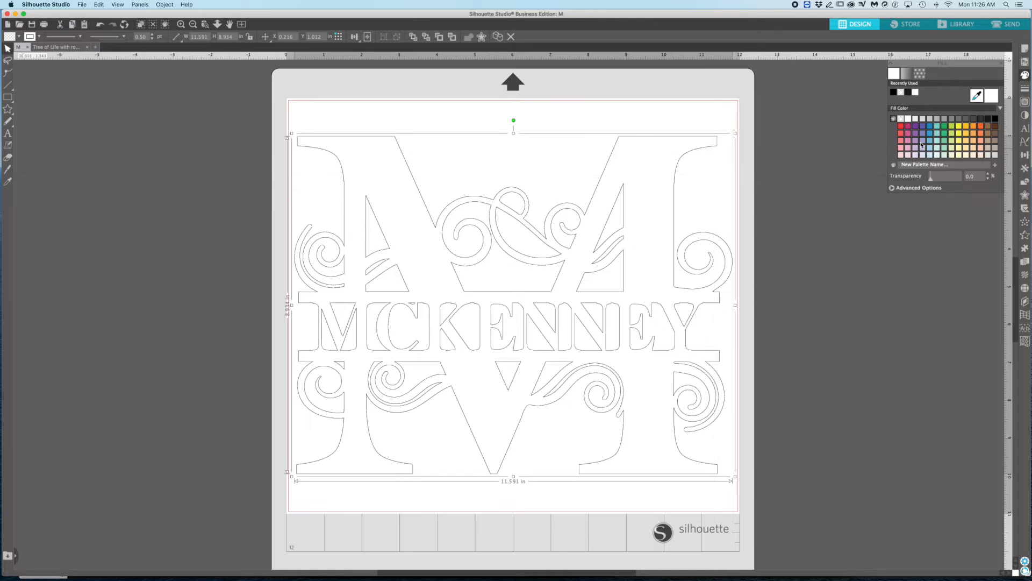
- Fill the welded monogram with black
{"action": "left_click", "coordinate": [1025, 89]}
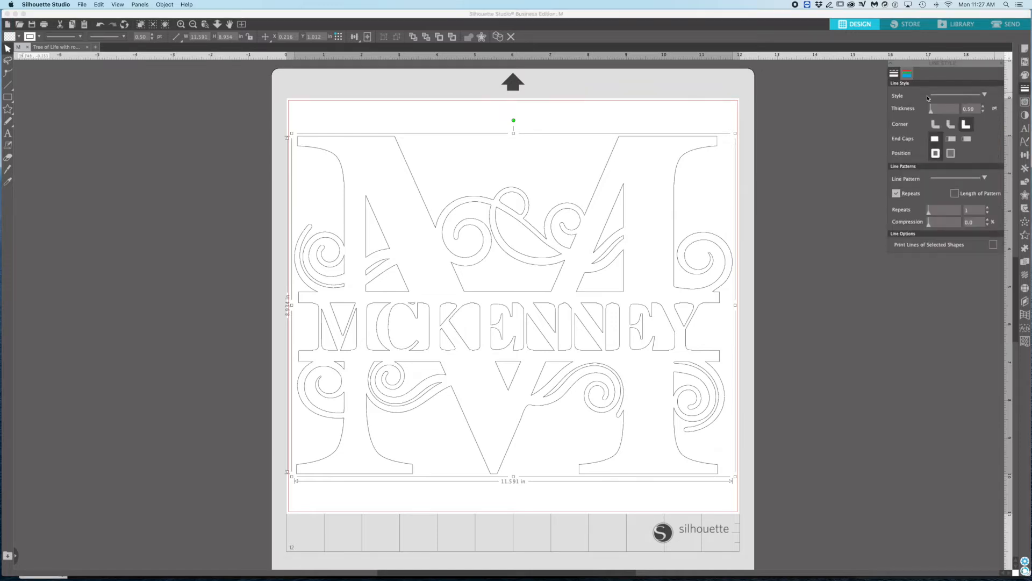
{"action": "left_click", "coordinate": [1024, 77]}
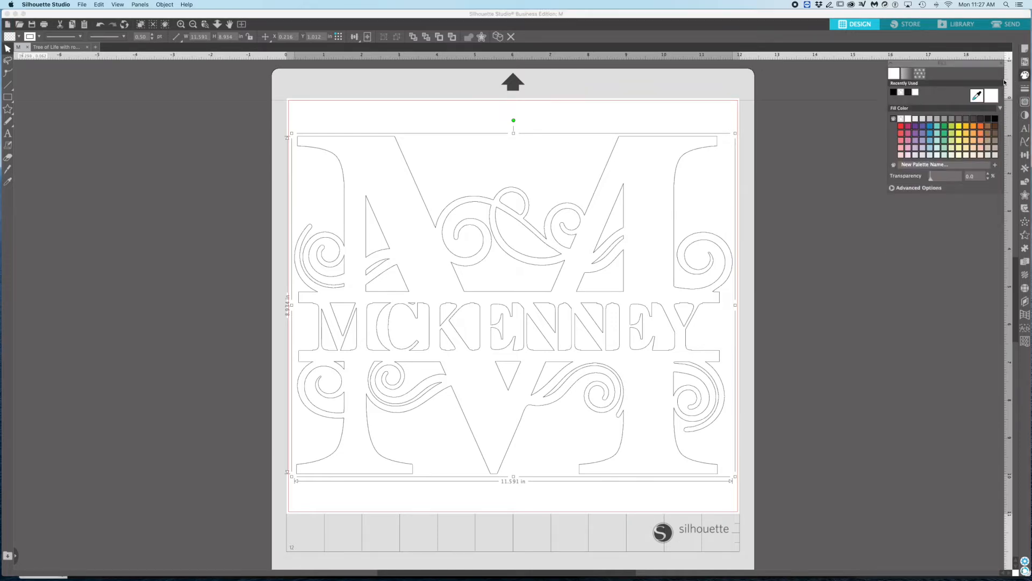
{"action": "left_click", "coordinate": [908, 93]}
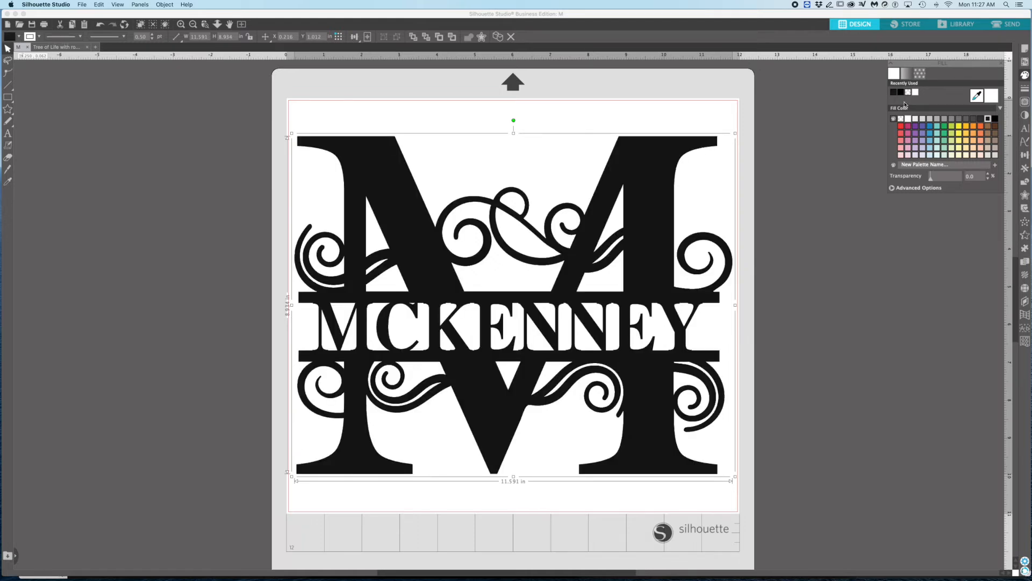
- Set the monogram's line colour to black and make its fill transparent, leaving only the outline
{"action": "left_click", "coordinate": [1026, 89]}
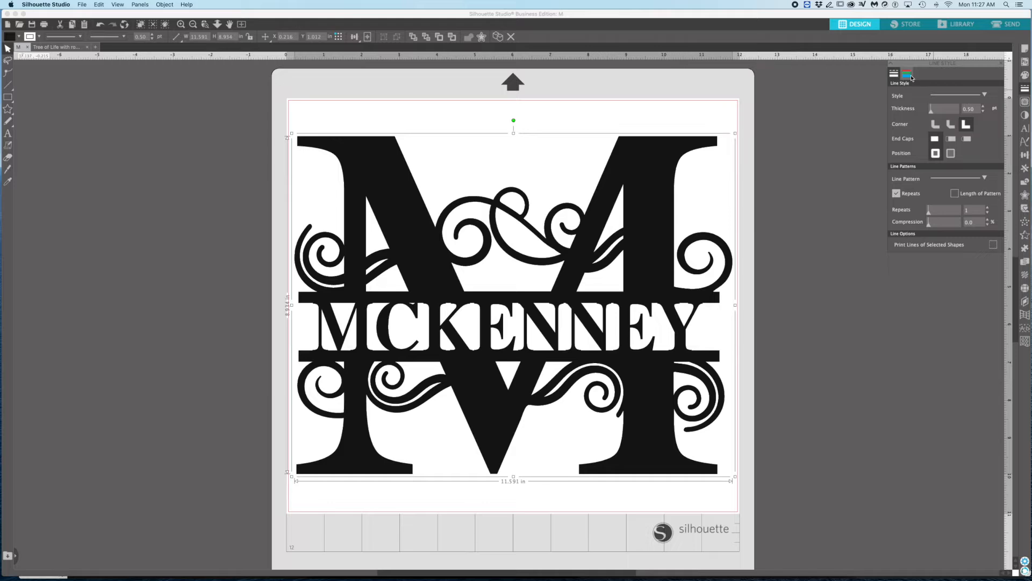
{"action": "left_click", "coordinate": [906, 75]}
{"action": "left_click", "coordinate": [909, 93]}
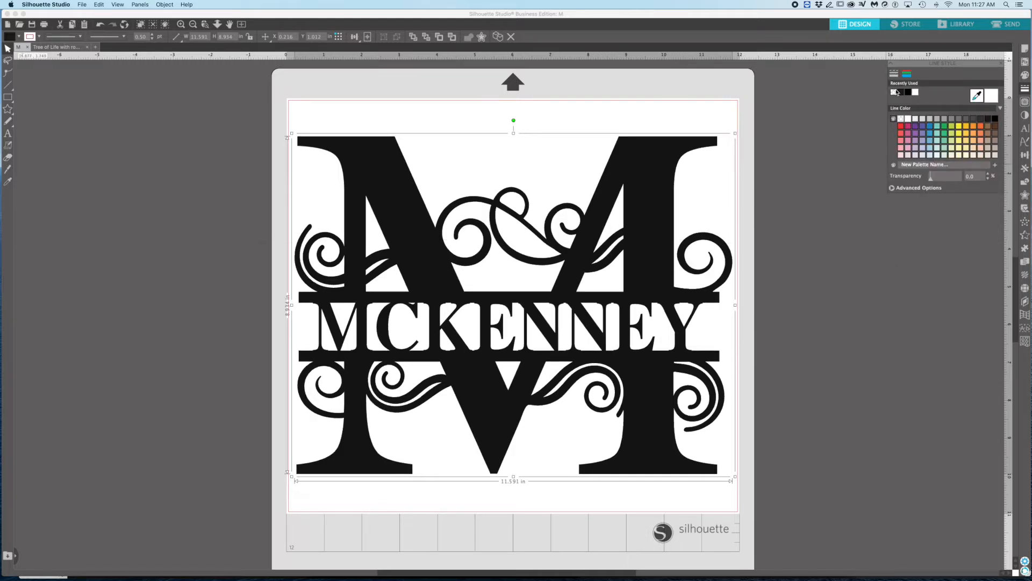
{"action": "left_click", "coordinate": [1025, 74]}
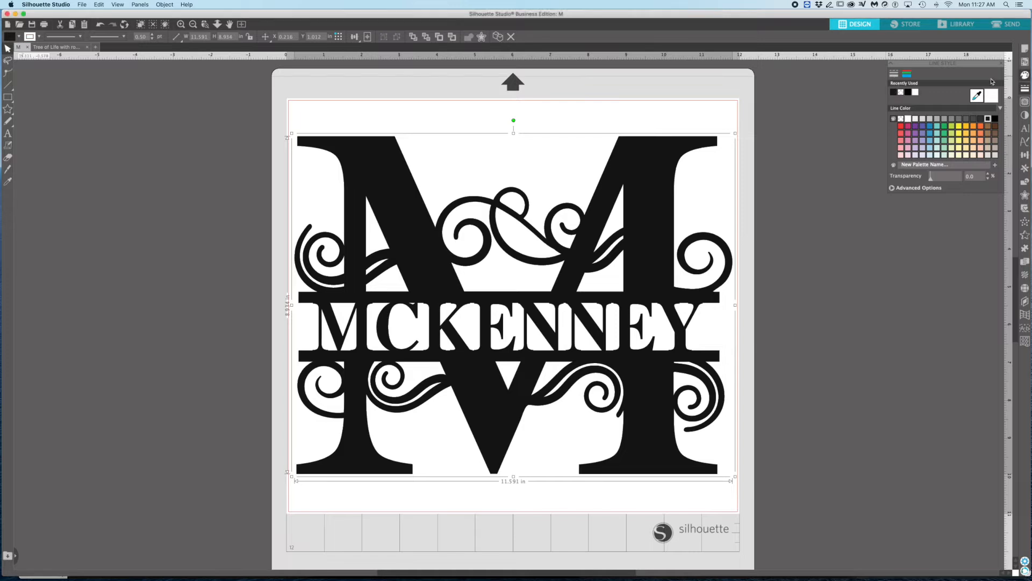
{"action": "left_click", "coordinate": [901, 92]}
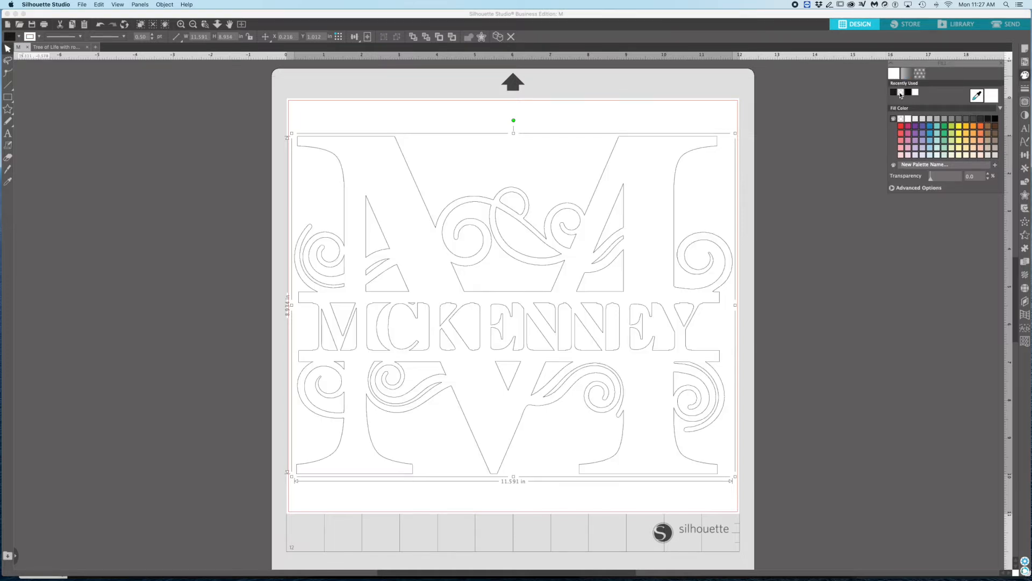
- Save the monogram to the TEST folder as an SVG file named with the family surname
{"action": "left_click", "coordinate": [79, 5]}
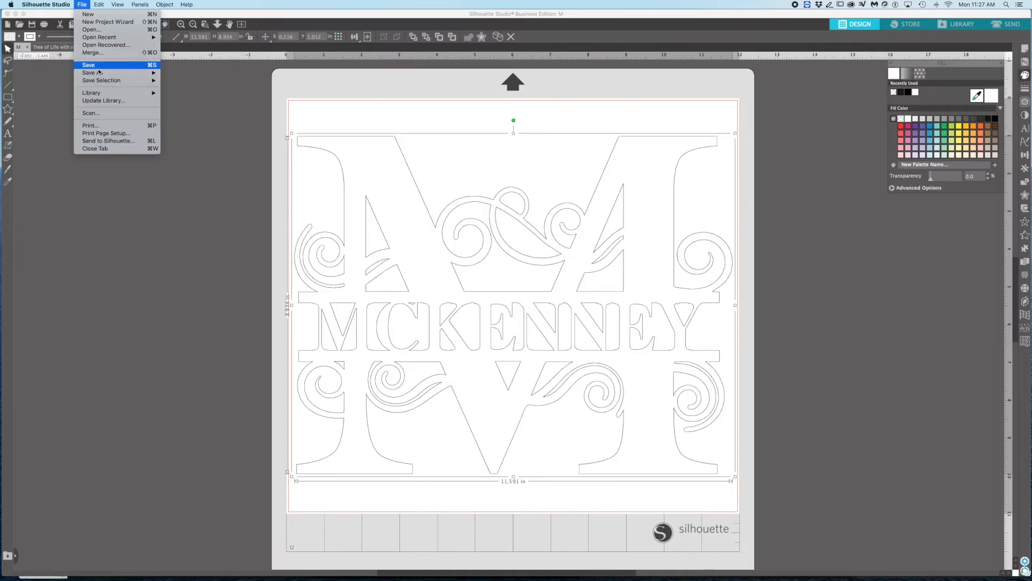
{"action": "mouse_move", "coordinate": [108, 73]}
{"action": "left_click", "coordinate": [195, 73]}
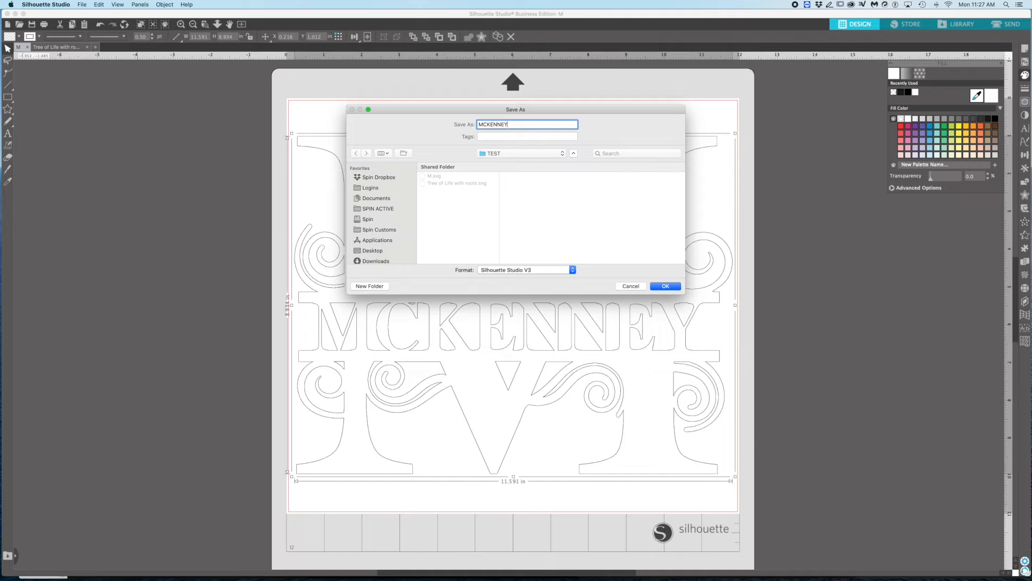
{"action": "left_click", "coordinate": [549, 270]}
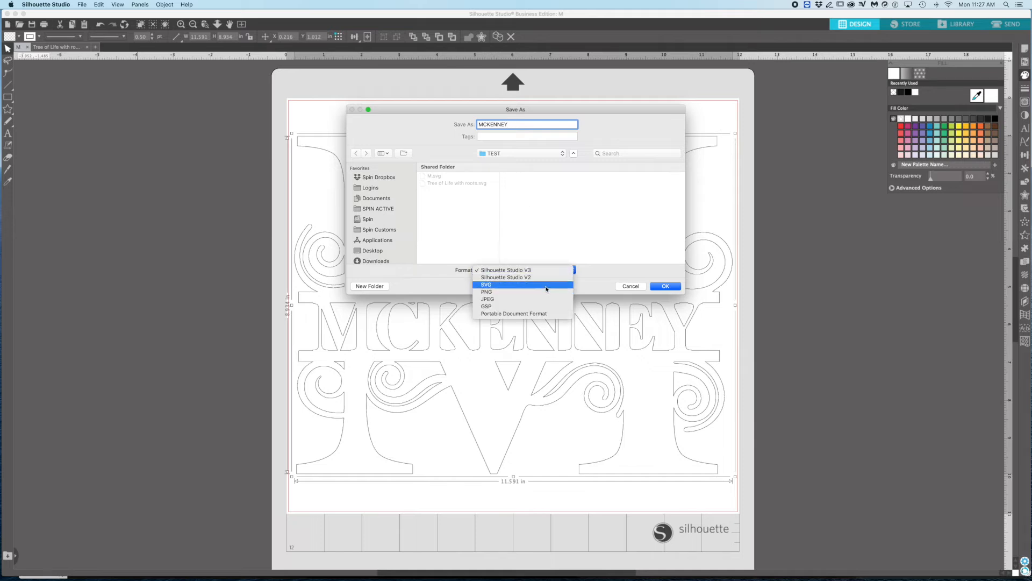
{"action": "left_click", "coordinate": [499, 279]}
{"action": "left_click", "coordinate": [664, 285]}
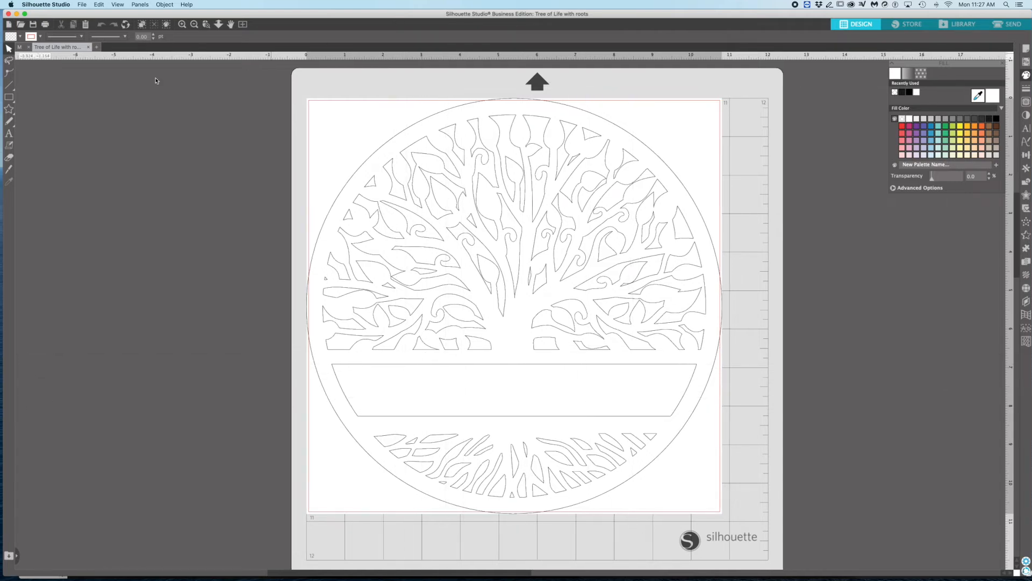
- Add the second family surname in capitals in the Tree of Life design's blank banner and enlarge it to about 6.98 in wide
{"action": "key", "text": "t"}
{"action": "left_click", "coordinate": [426, 394]}
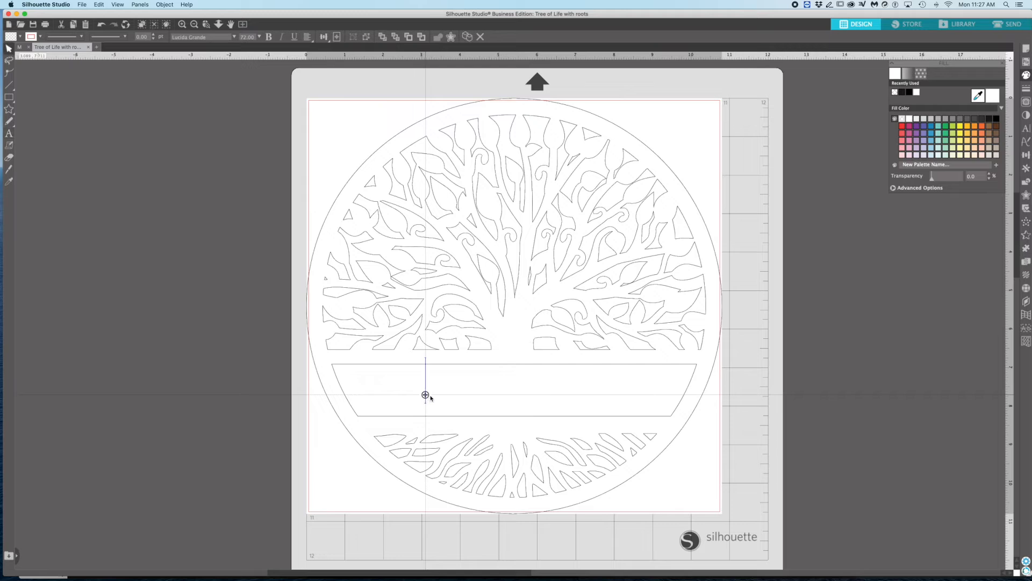
{"action": "type", "text": "ASPIN"}
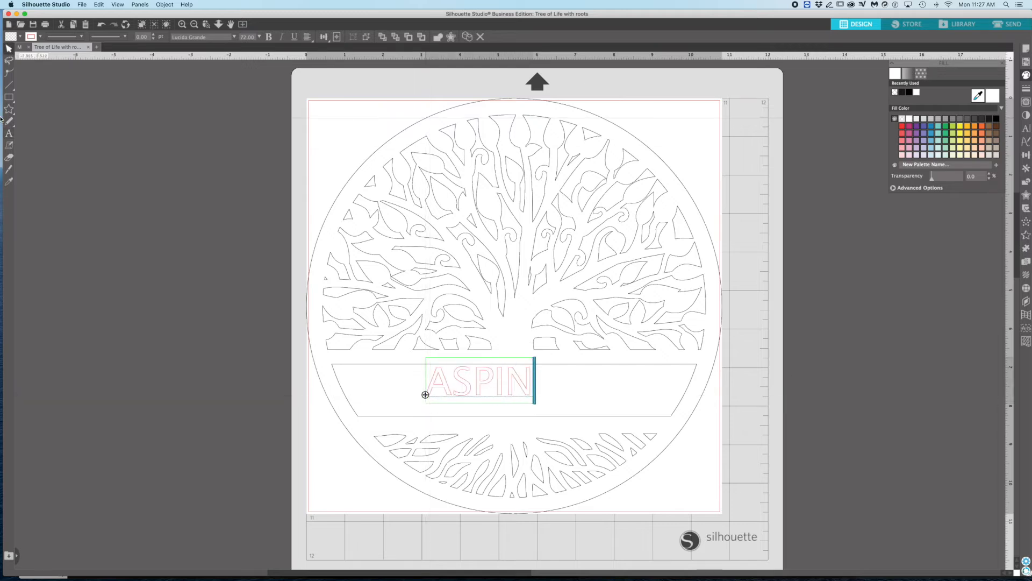
{"action": "left_click", "coordinate": [441, 372]}
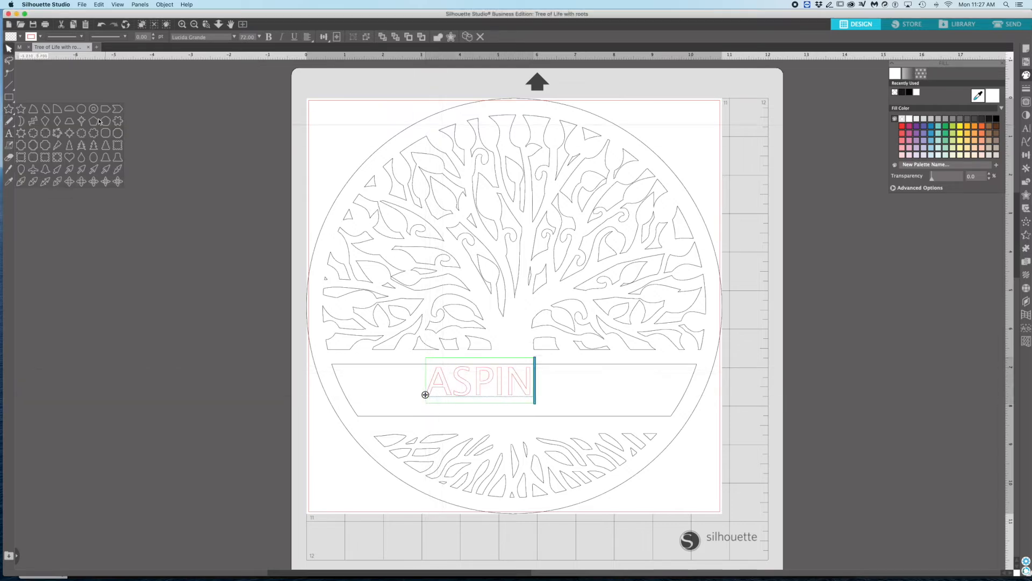
{"action": "left_click", "coordinate": [581, 385]}
{"action": "left_click", "coordinate": [528, 392]}
{"action": "left_click_drag", "start_coordinate": [530, 392], "coordinate": [636, 383]}
{"action": "key", "text": "super+z"}
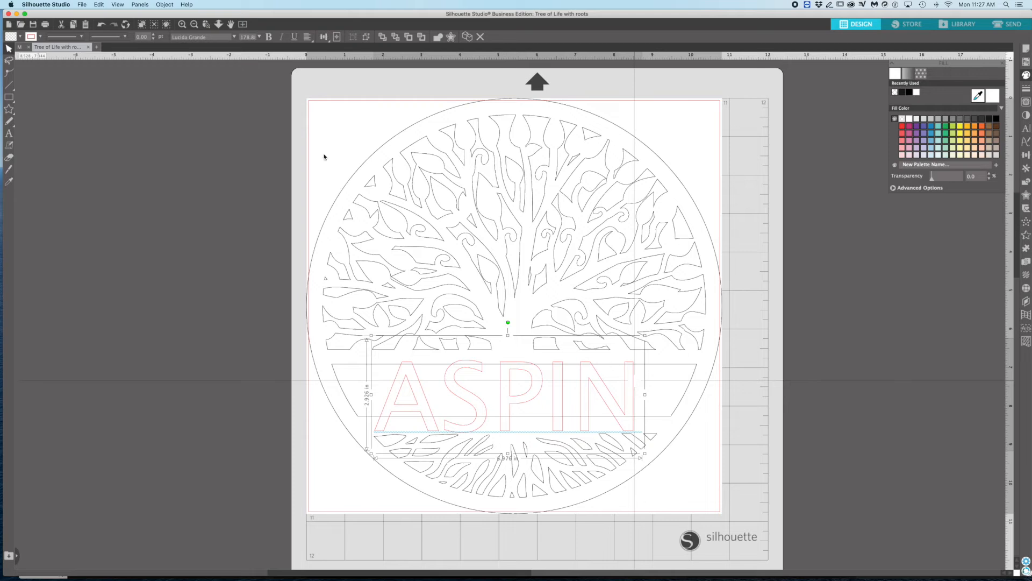
- Make the surname text bold and reduce it to about 6.19 in wide
{"action": "left_click_drag", "start_coordinate": [644, 454], "coordinate": [630, 437]}
{"action": "left_click_drag", "start_coordinate": [371, 336], "coordinate": [381, 336]}
{"action": "key", "text": "super+z"}
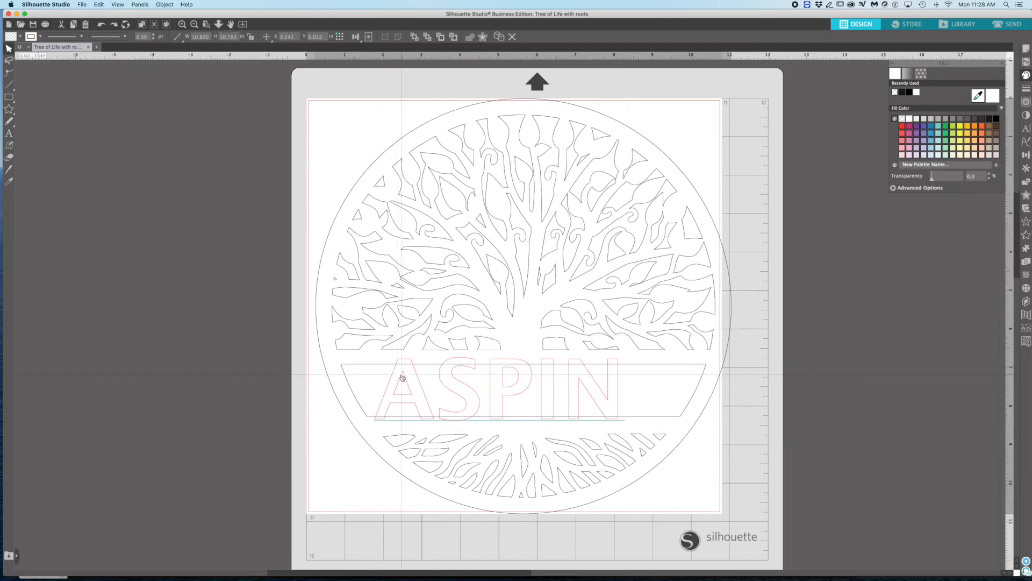
{"action": "left_click", "coordinate": [400, 371]}
{"action": "left_click_drag", "start_coordinate": [371, 336], "coordinate": [387, 342]}
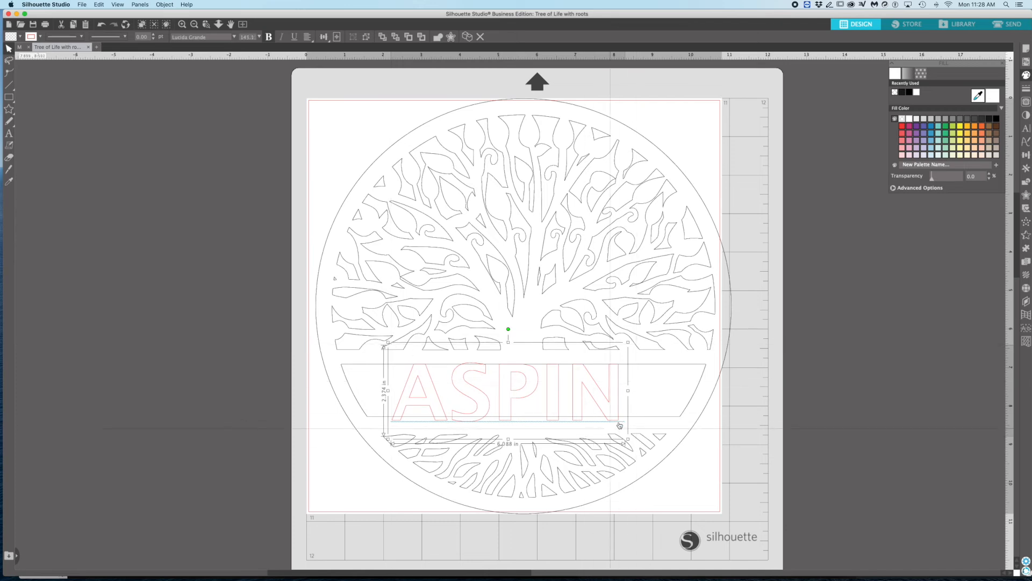
- Stretch the surname text to about 7.56 in wide and 2.29 in high so the letters span the banner's height
{"action": "left_click_drag", "start_coordinate": [512, 441], "coordinate": [511, 438]}
{"action": "left_click_drag", "start_coordinate": [513, 364], "coordinate": [525, 364]}
{"action": "left_click_drag", "start_coordinate": [639, 388], "coordinate": [675, 392]}
{"action": "left_click_drag", "start_coordinate": [400, 388], "coordinate": [379, 388]}
{"action": "left_click_drag", "start_coordinate": [513, 398], "coordinate": [513, 398]}
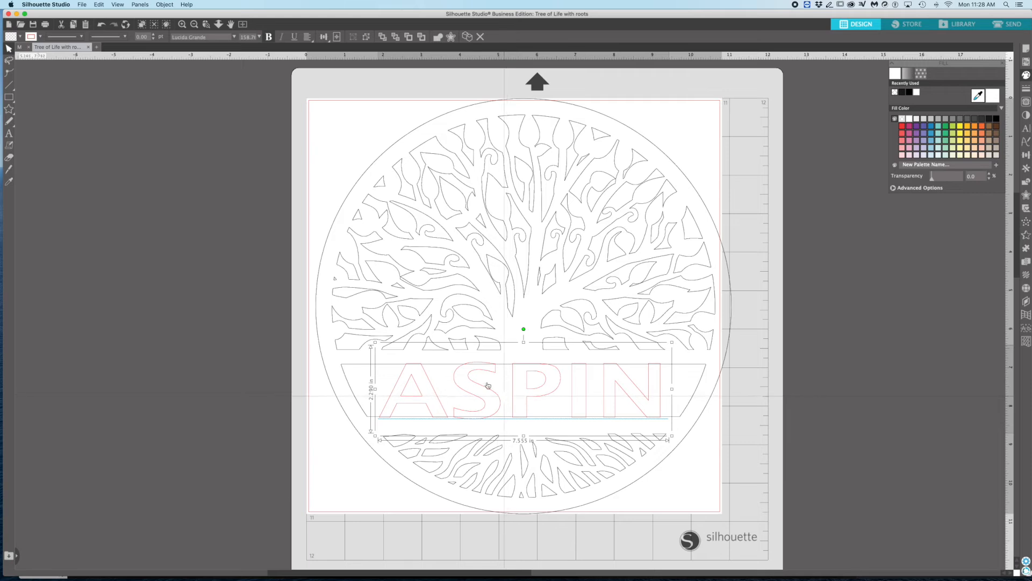
- Convert the surname text in the banner to a path
{"action": "left_click", "coordinate": [140, 5]}
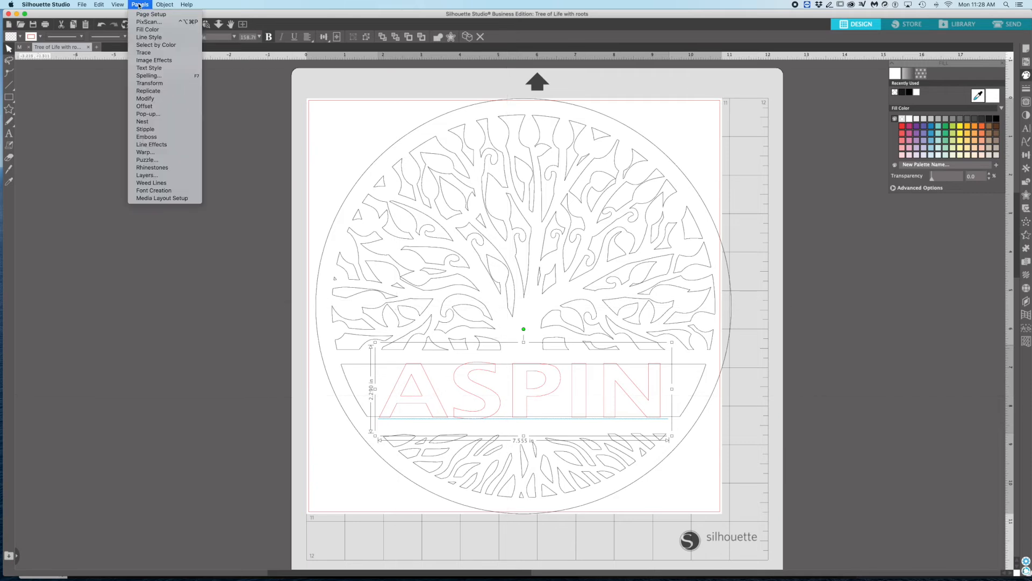
{"action": "mouse_move", "coordinate": [164, 5]}
{"action": "mouse_move", "coordinate": [170, 23]}
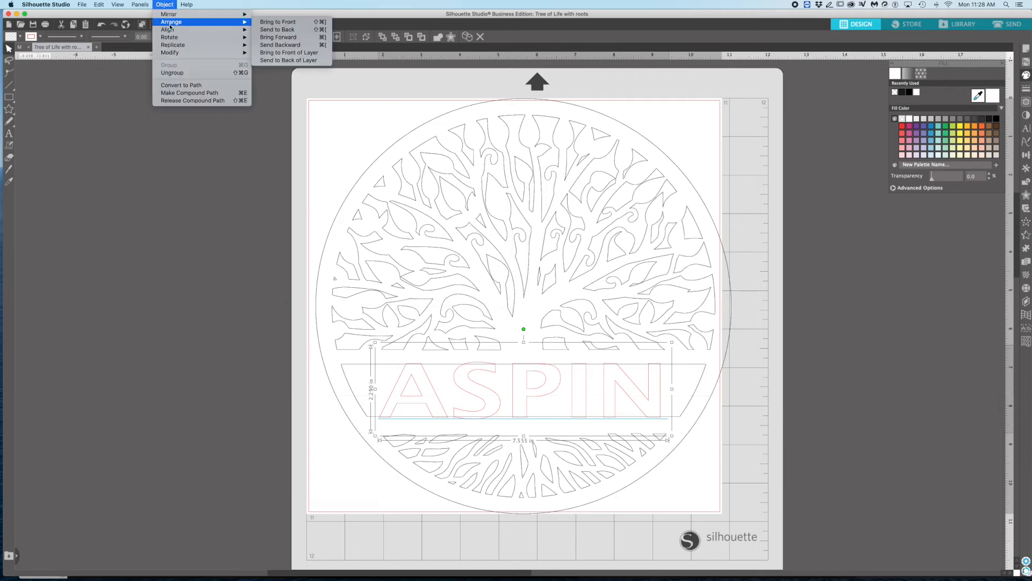
{"action": "left_click", "coordinate": [180, 85]}
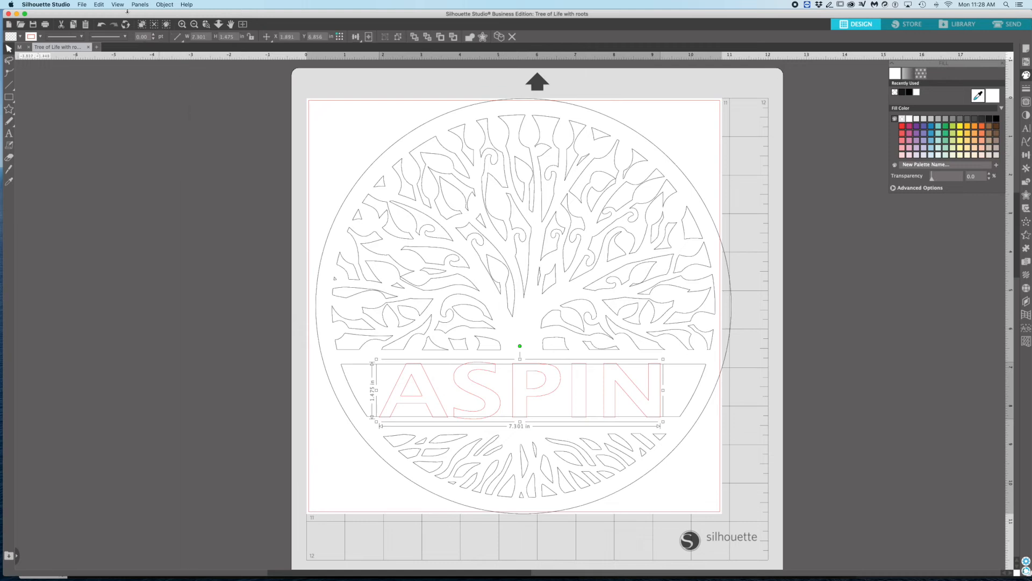
- Select all the shapes and weld the surname to the Tree of Life design
{"action": "left_click", "coordinate": [100, 5]}
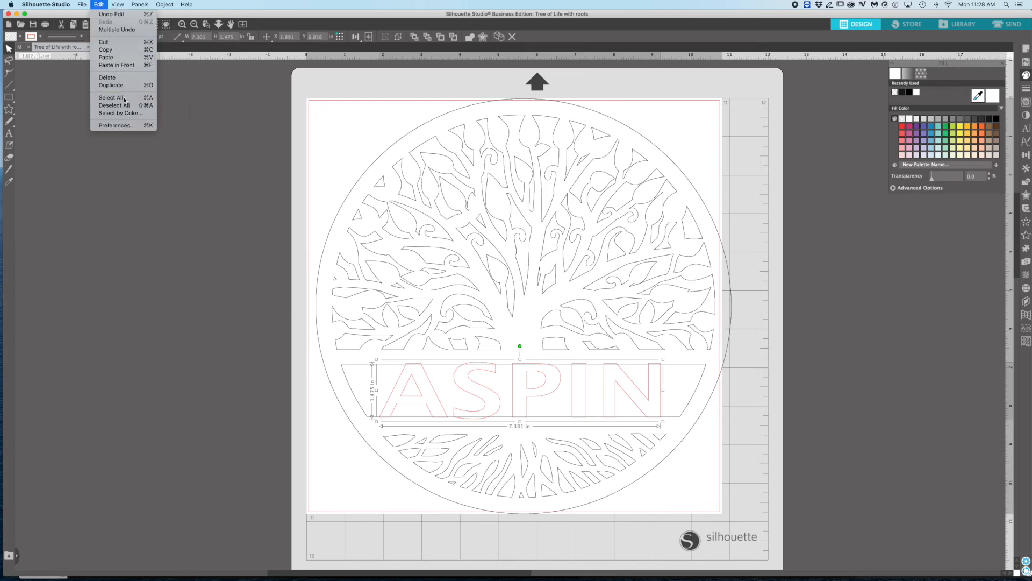
{"action": "left_click", "coordinate": [124, 99]}
{"action": "left_click", "coordinate": [165, 4]}
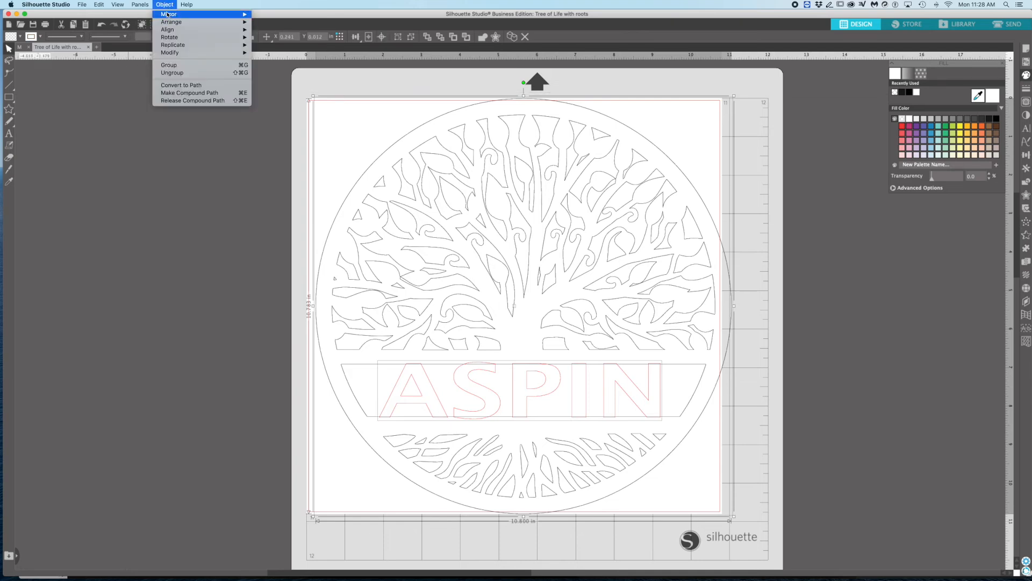
{"action": "mouse_move", "coordinate": [181, 53]}
{"action": "left_click", "coordinate": [272, 53]}
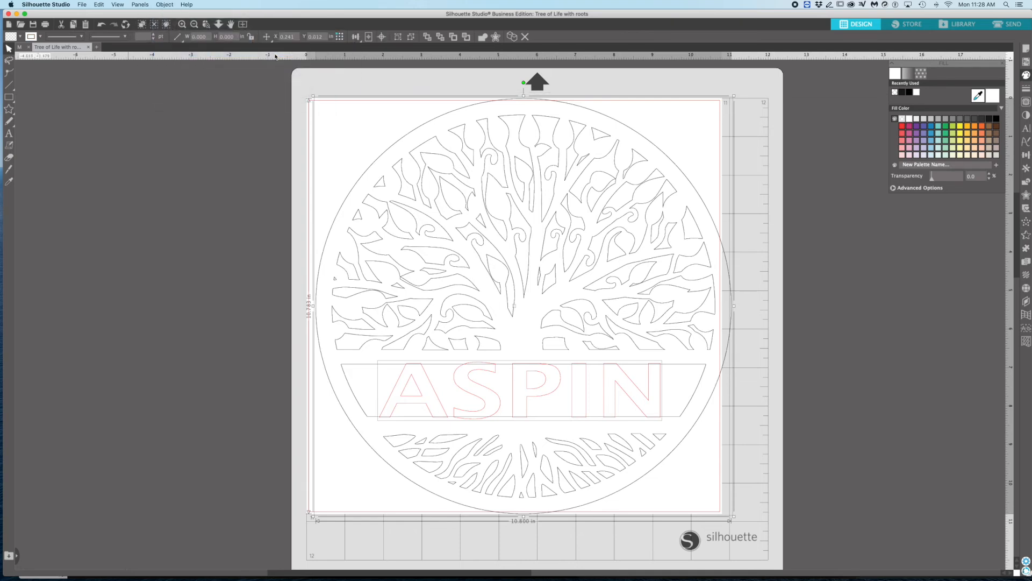
{"action": "left_click", "coordinate": [257, 168]}
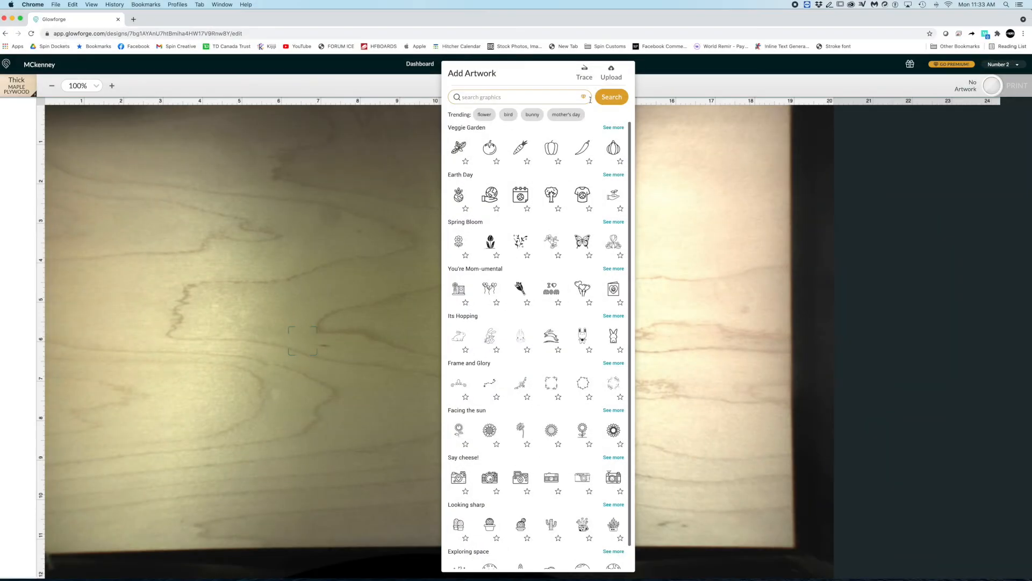
- Switch to Glowforge and upload the saved surname monogram SVG from the TEST folder as artwork
{"action": "left_click", "coordinate": [611, 72]}
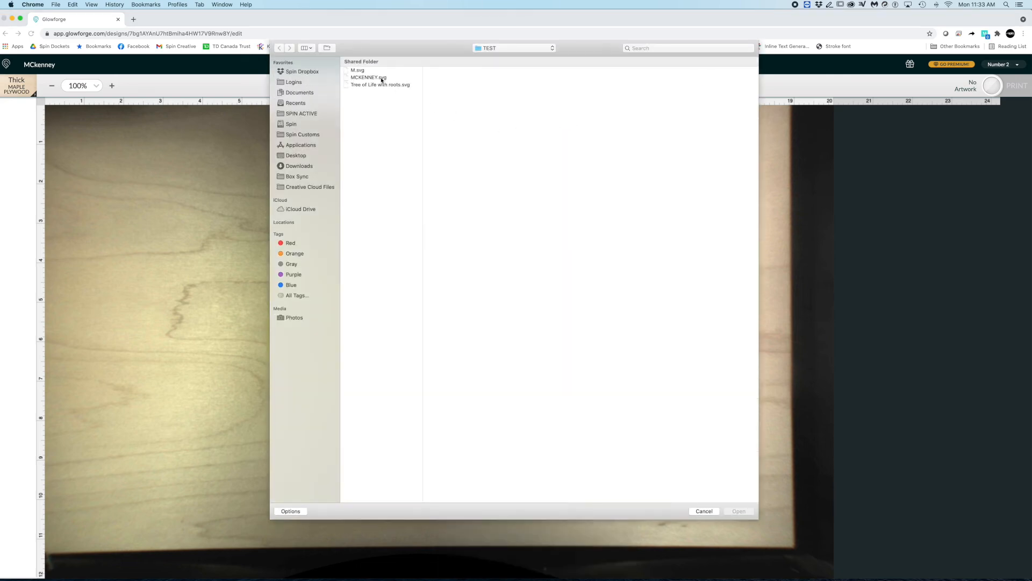
{"action": "left_click", "coordinate": [381, 79]}
{"action": "left_click", "coordinate": [739, 511]}
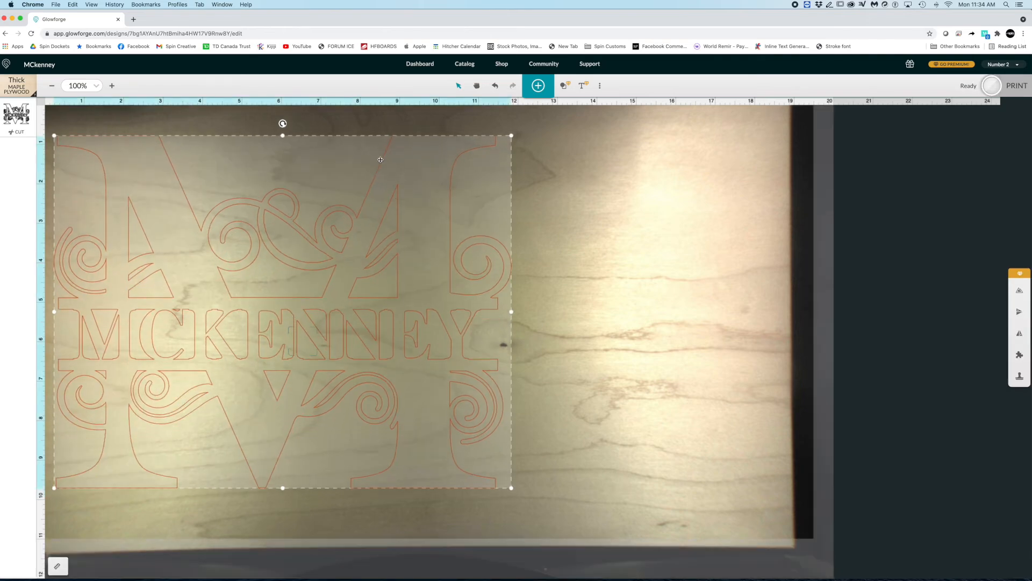
- Move the monogram to the upper-left corner of the bed and enlarge it to about 14.2 in wide by 11 in high
{"action": "left_click_drag", "start_coordinate": [381, 159], "coordinate": [374, 135]}
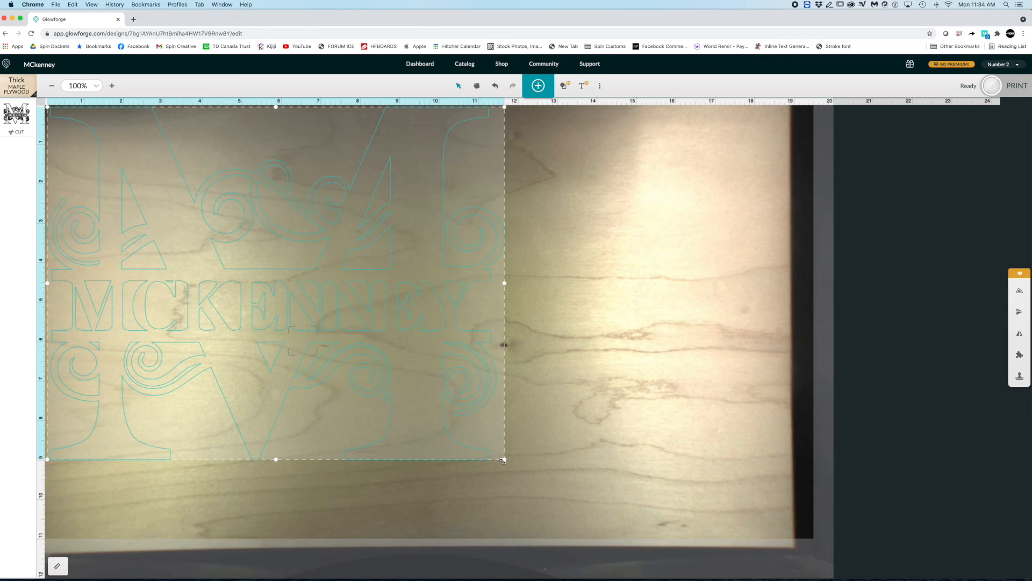
{"action": "left_click_drag", "start_coordinate": [504, 460], "coordinate": [423, 432]}
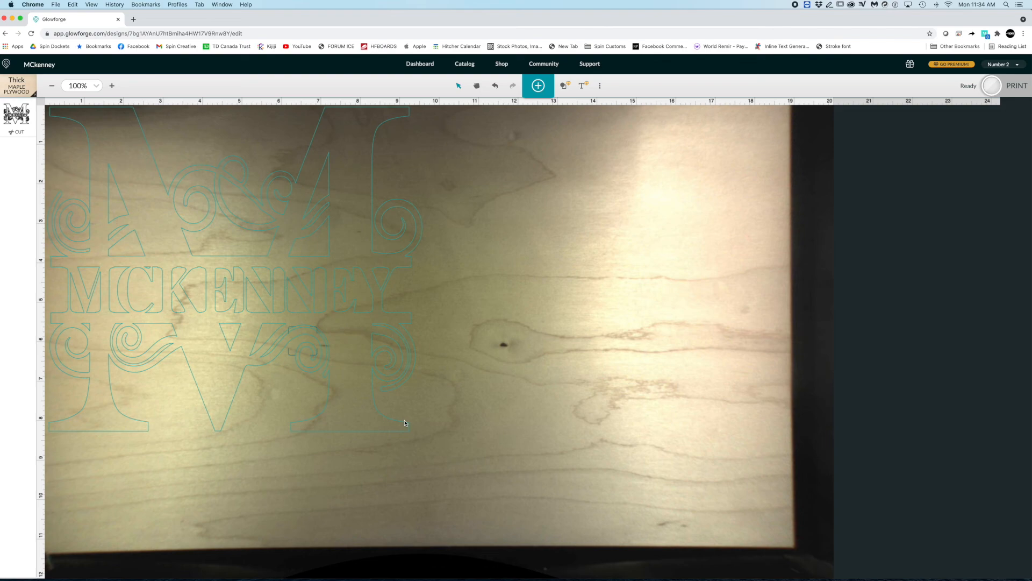
{"action": "left_click_drag", "start_coordinate": [425, 432], "coordinate": [507, 458]}
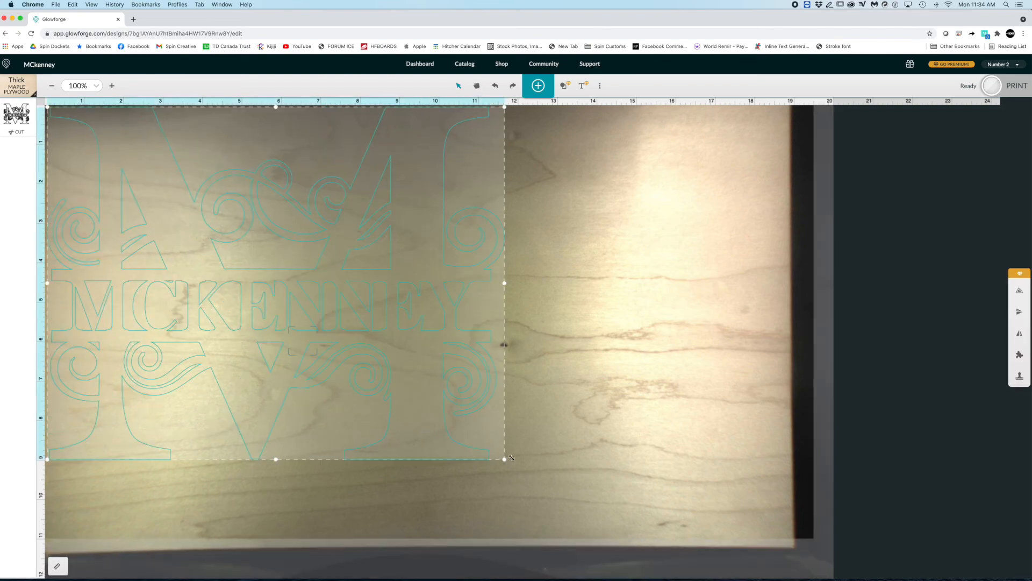
{"action": "left_click_drag", "start_coordinate": [506, 460], "coordinate": [684, 538]}
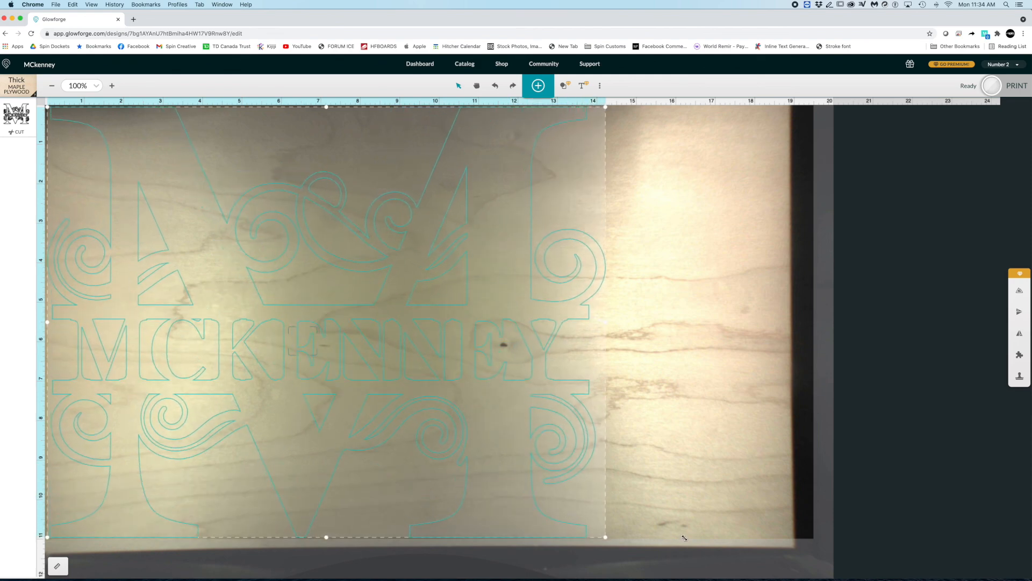
{"action": "left_click", "coordinate": [631, 238]}
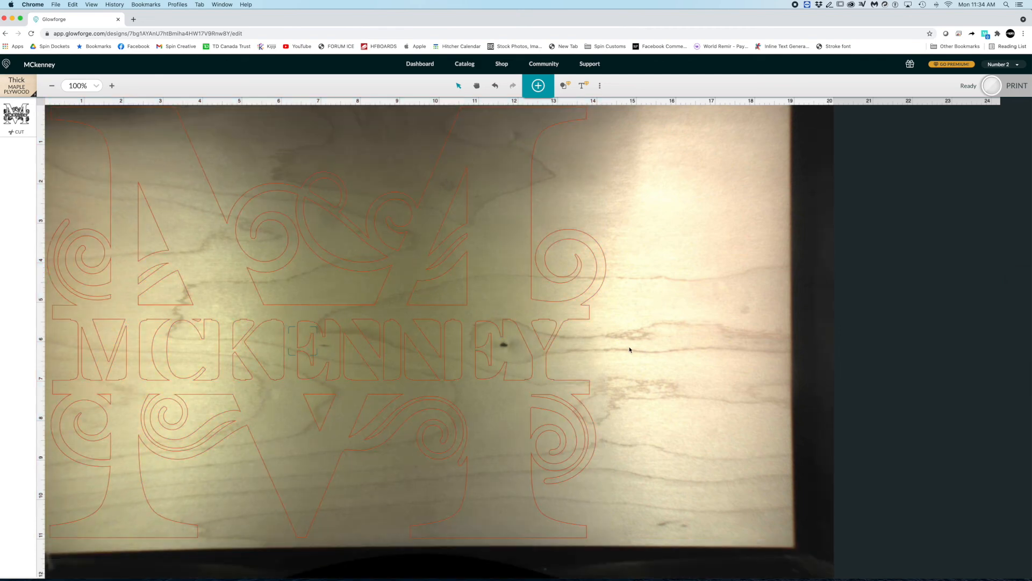
- Enlarge the monogram slightly so it extends past the printable area
{"action": "left_click", "coordinate": [583, 388]}
{"action": "left_click_drag", "start_coordinate": [609, 538], "coordinate": [613, 541]}
{"action": "left_click", "coordinate": [601, 497]}
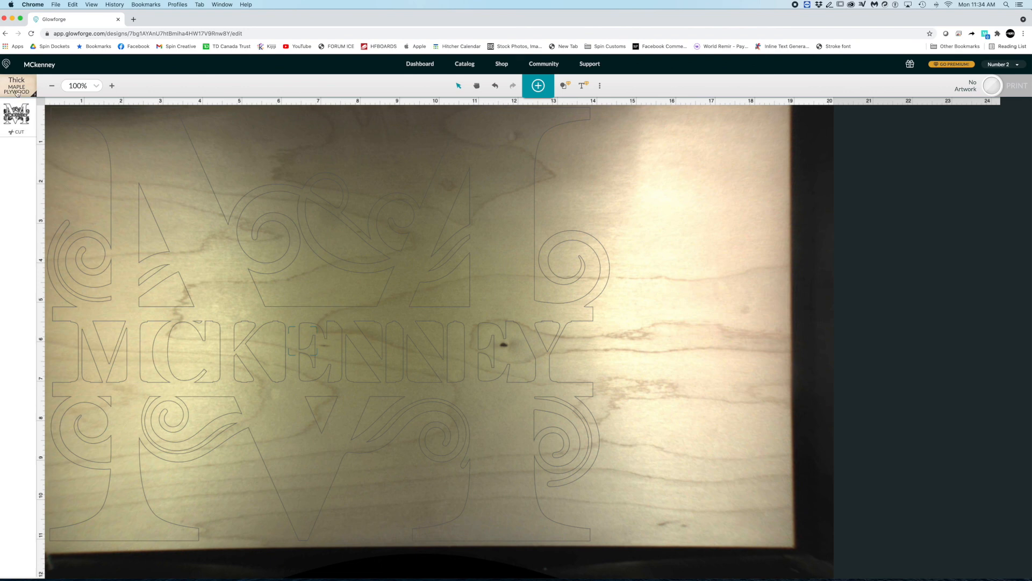
- Set the monogram's cut to custom settings with speed 150, full power and one pass
{"action": "left_click", "coordinate": [16, 114]}
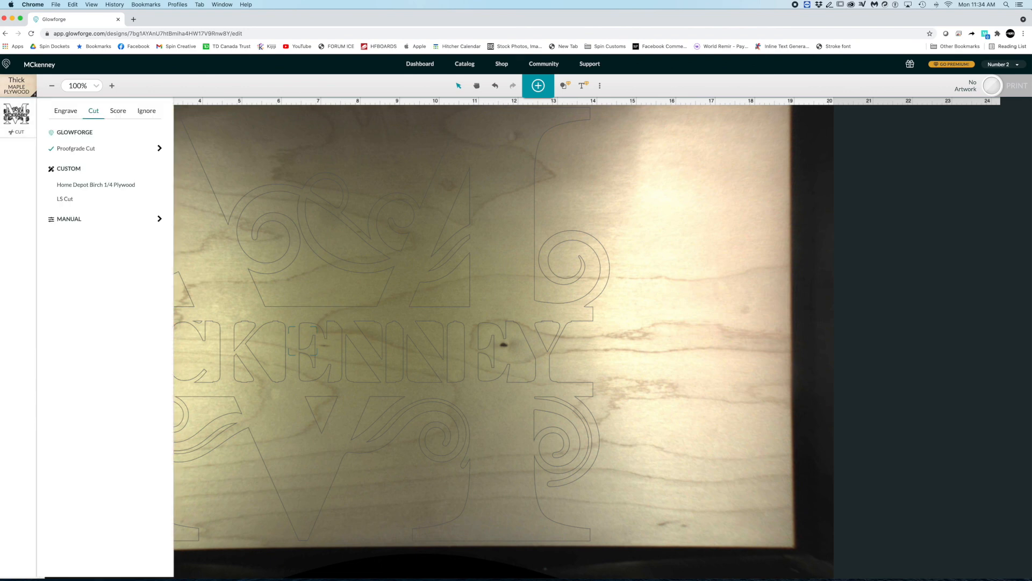
{"action": "left_click", "coordinate": [160, 149]}
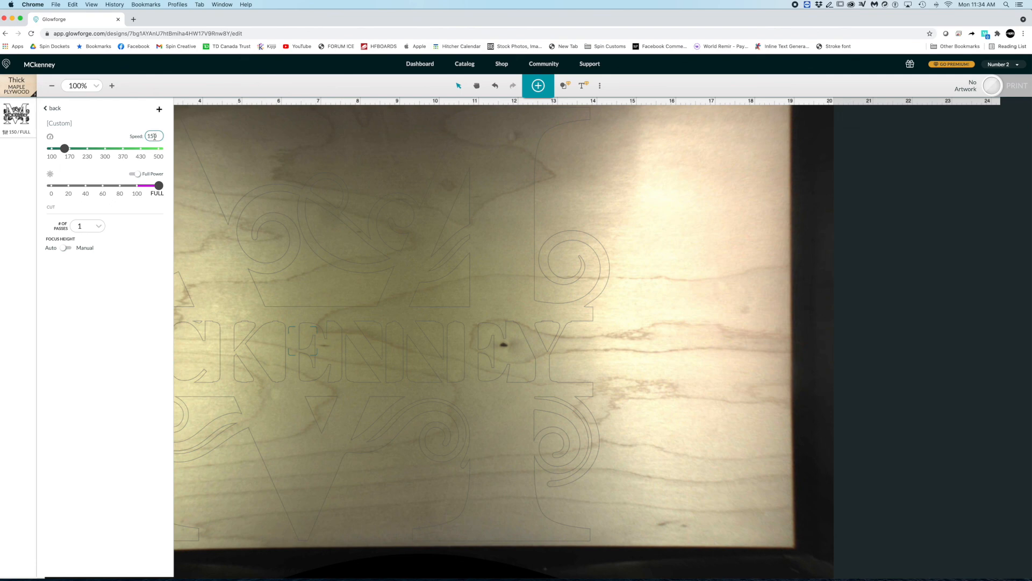
{"action": "left_click", "coordinate": [648, 218]}
- Reduce the monogram slightly to about 14.2 in wide by 11 in high so it fits inside the printable area
{"action": "left_click", "coordinate": [609, 256]}
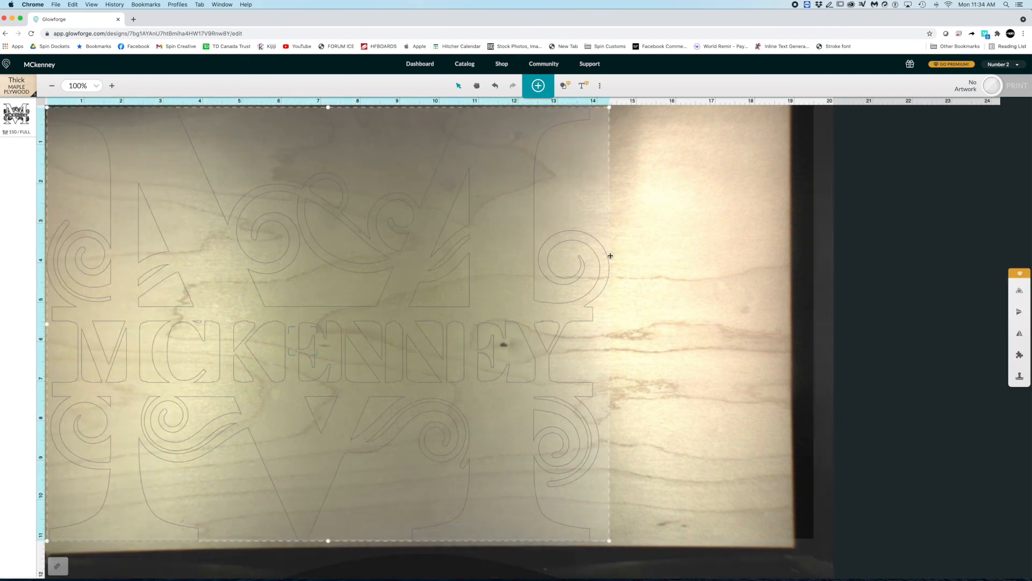
{"action": "left_click_drag", "start_coordinate": [608, 542], "coordinate": [605, 539]}
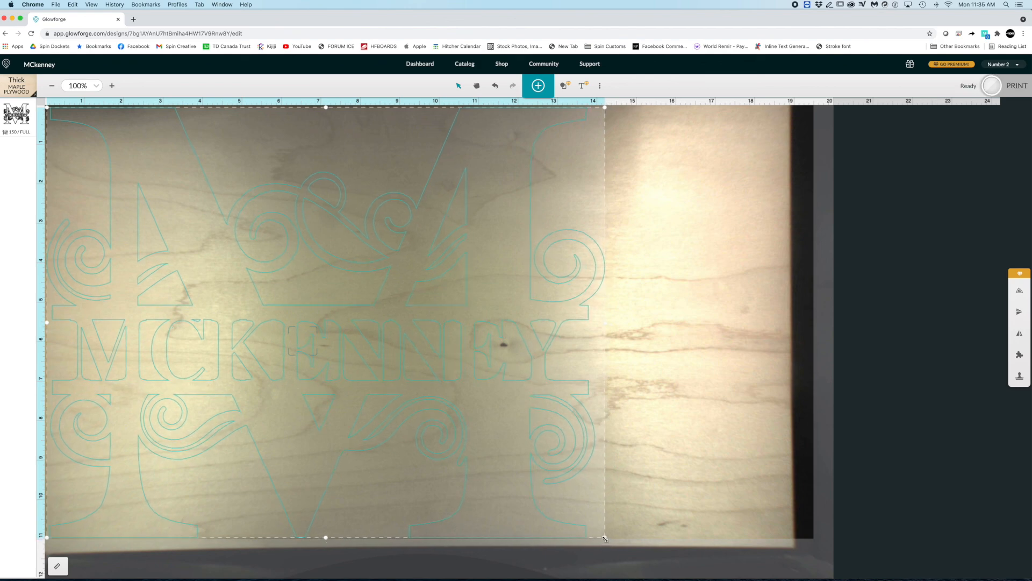
{"action": "left_click", "coordinate": [622, 534]}
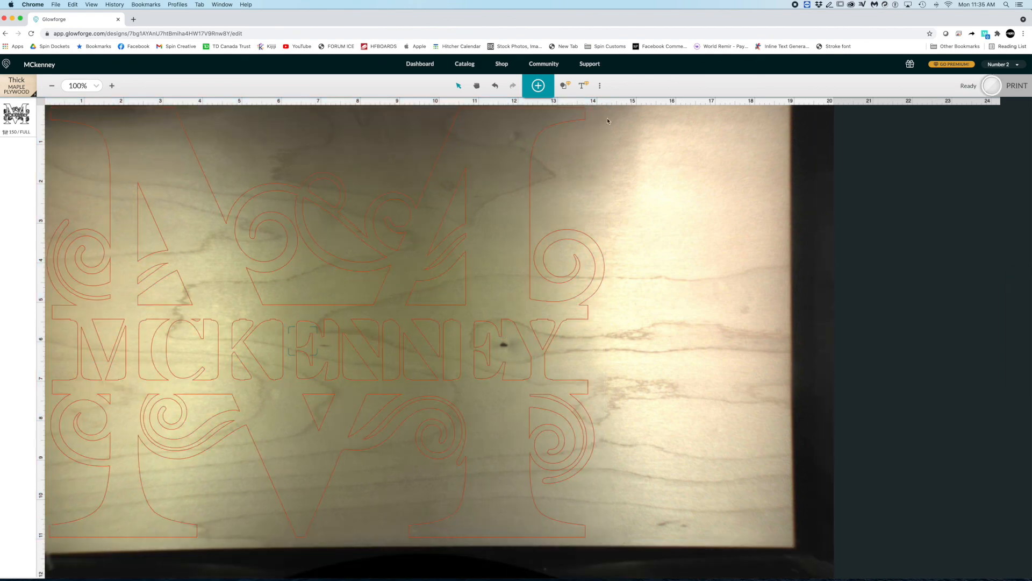
- Start the Set Focus command for the plywood under the monogram
{"action": "left_click", "coordinate": [600, 85]}
{"action": "left_click", "coordinate": [579, 127]}
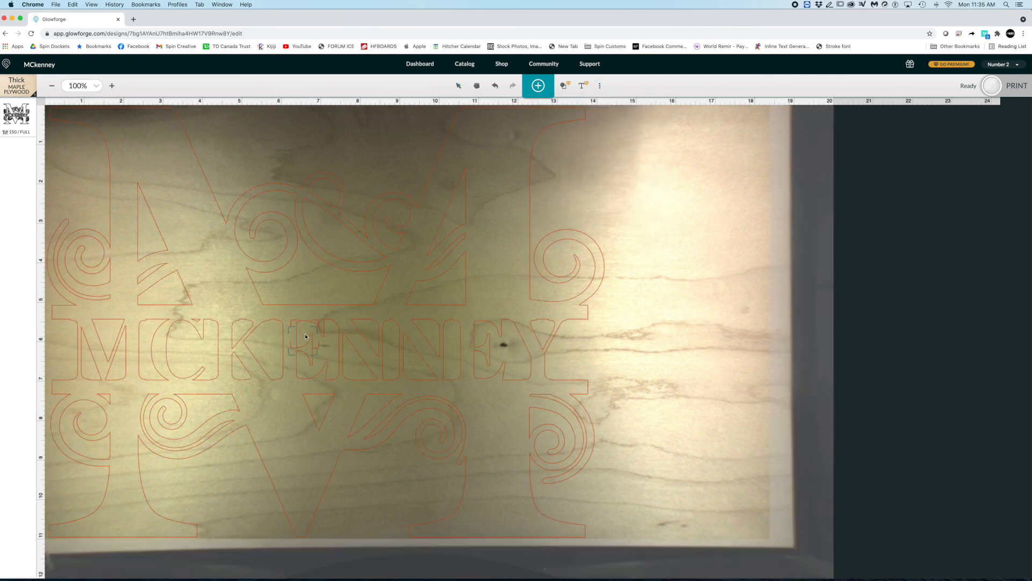